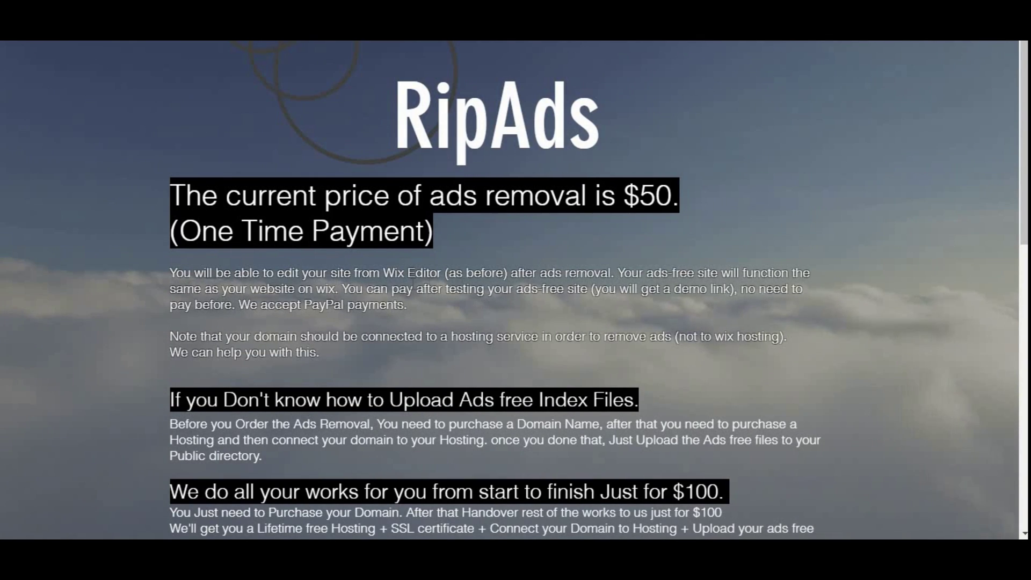
Scroll the RipAds page to the $50 ads-removal and $100 start-to-finish pricing panel.
scroll(567, 284, "down", 1)
scroll(567, 285, "down", 1)
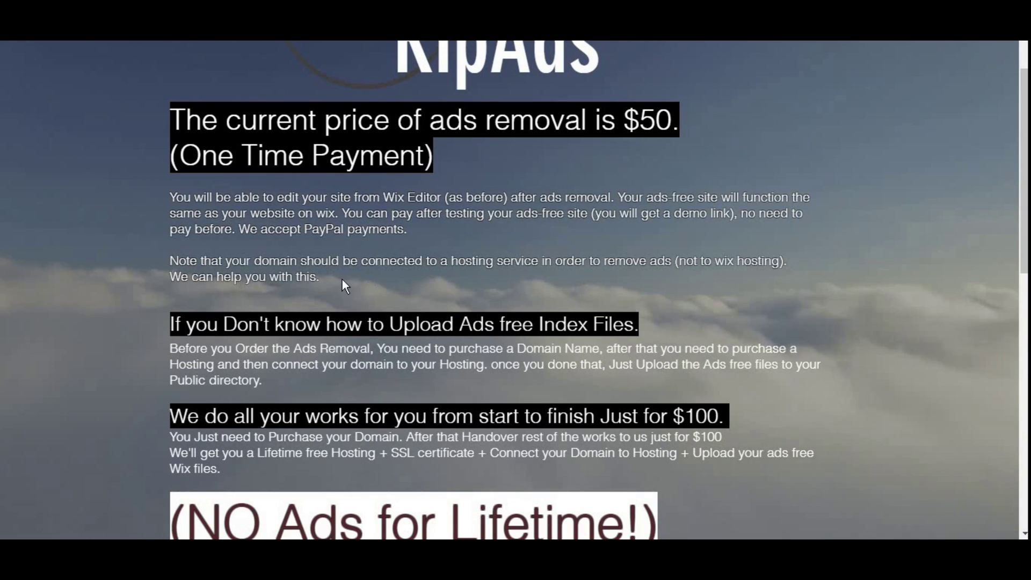
scroll(478, 265, "down", 13)
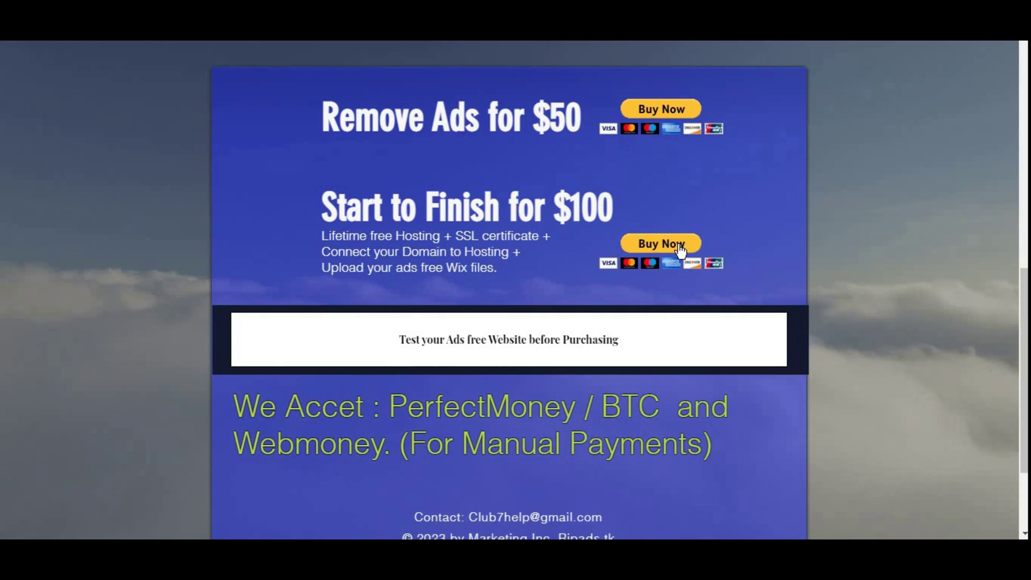
scroll(495, 257, "up", 3)
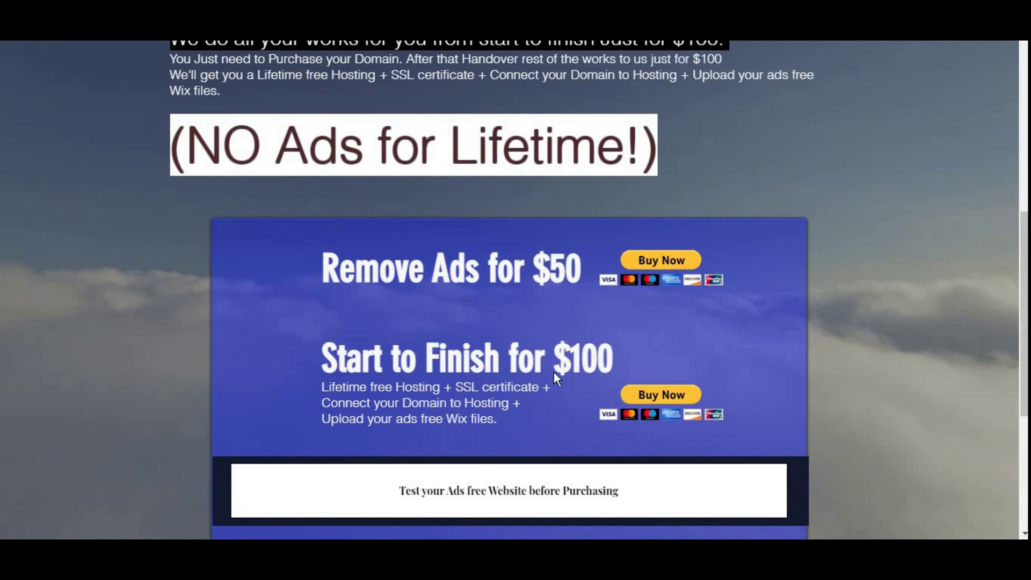
scroll(553, 371, "down", 3)
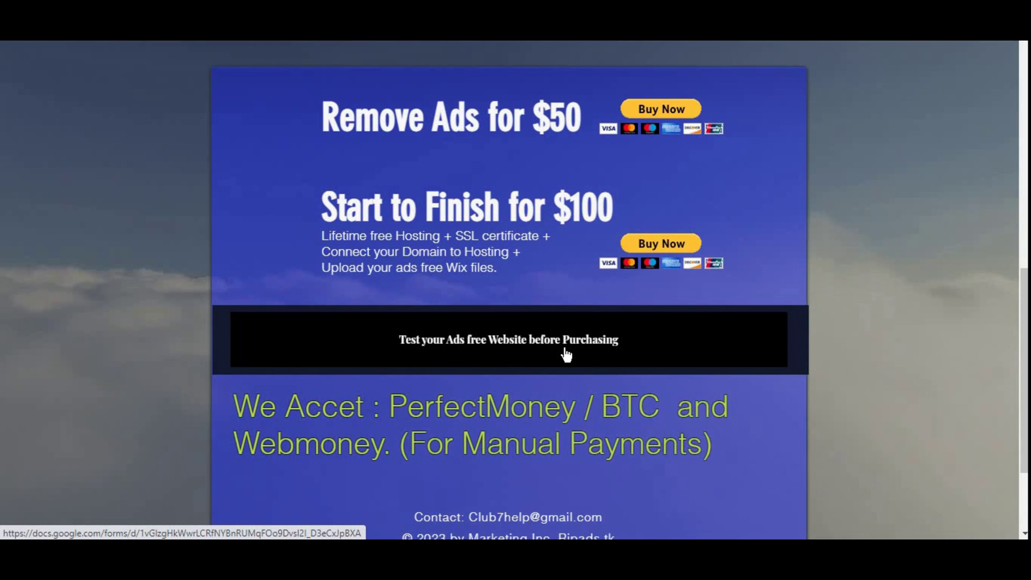
Open the 'Test your Ads free Website before Purchasing' Google Form.
left_click(437, 339)
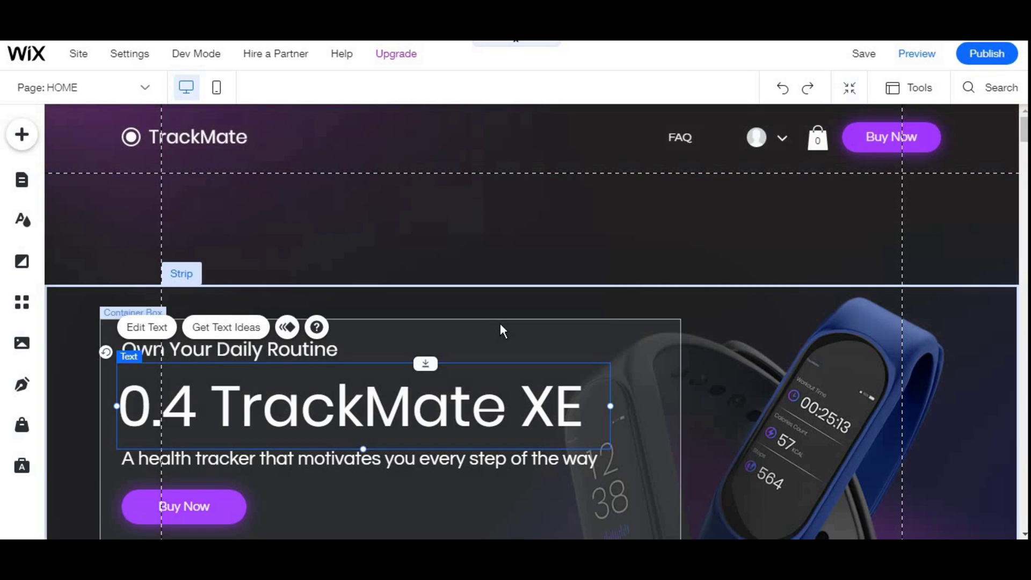
Scroll the TrackMate page to bring the '0.4 TrackMate XE' hero heading into view.
scroll(500, 323, "down", 4)
scroll(500, 323, "up", 2)
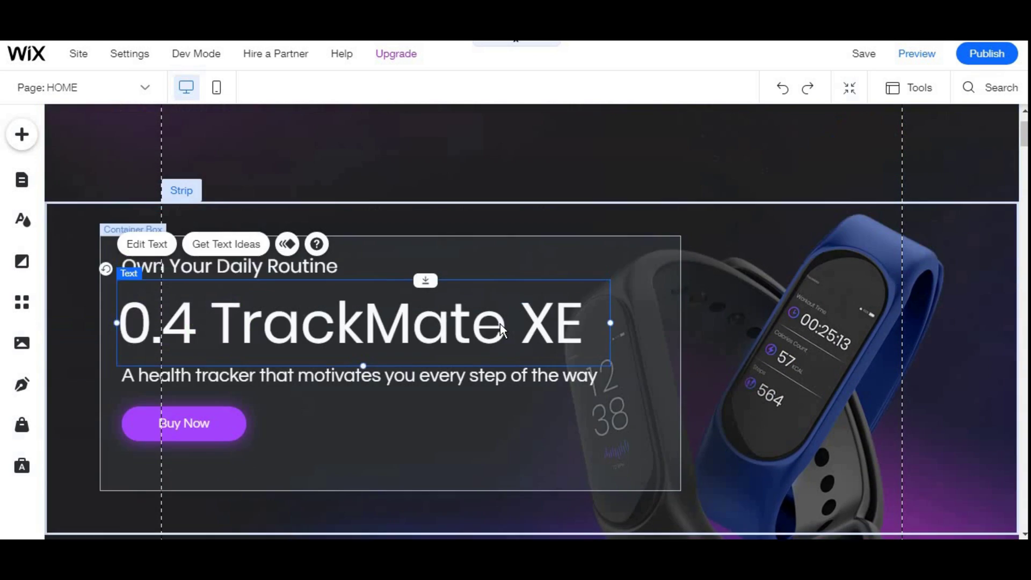
scroll(500, 324, "up", 2)
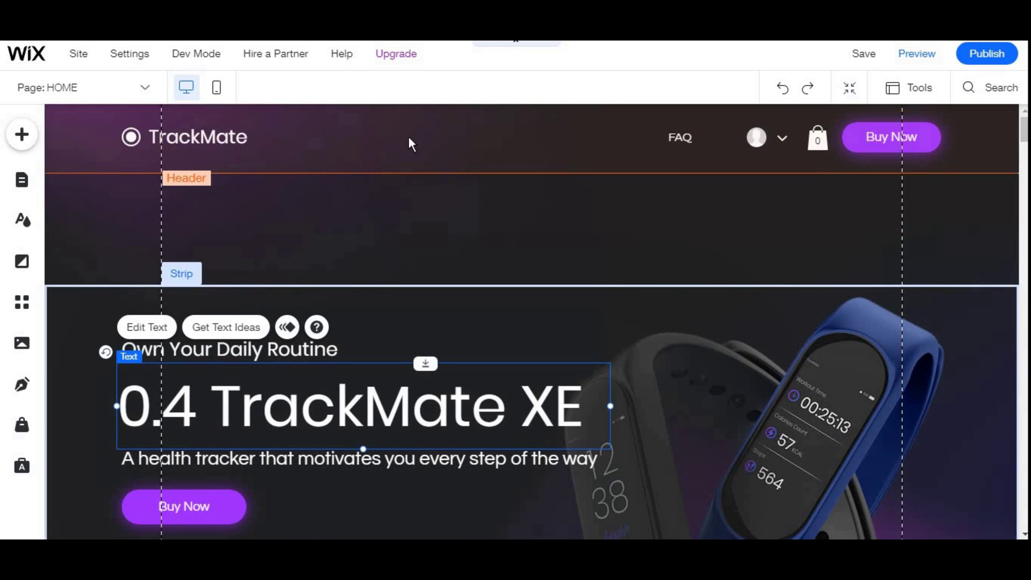
scroll(620, 374, "down", 9)
scroll(526, 435, "up", 4)
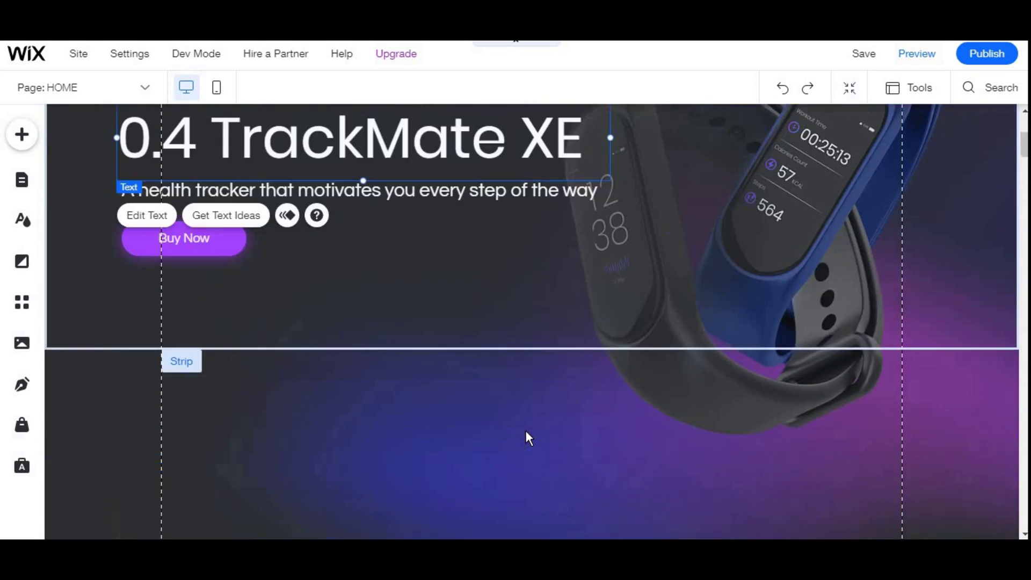
scroll(526, 438, "up", 5)
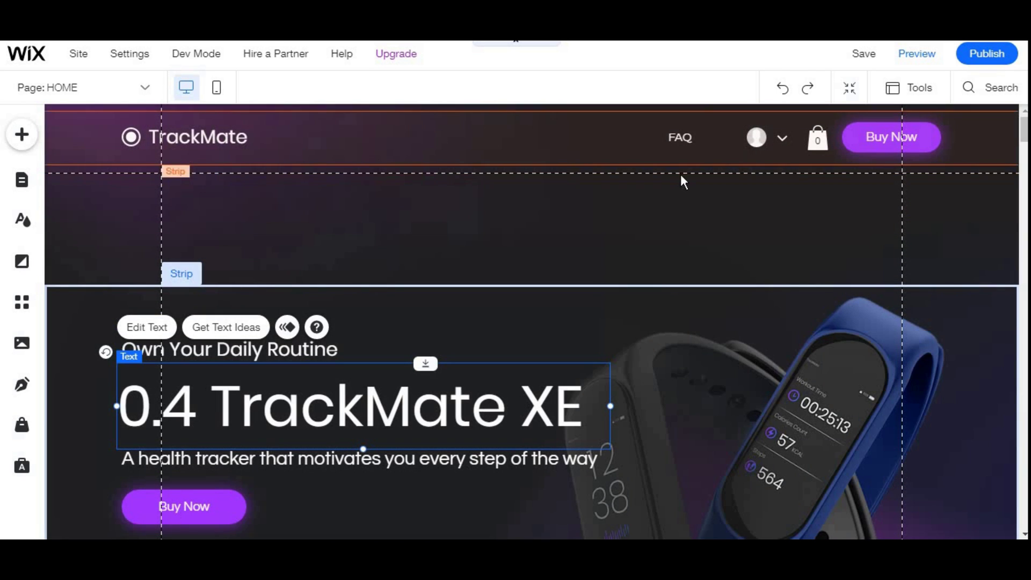
scroll(381, 374, "down", 3)
scroll(389, 365, "down", 1)
scroll(392, 356, "up", 1)
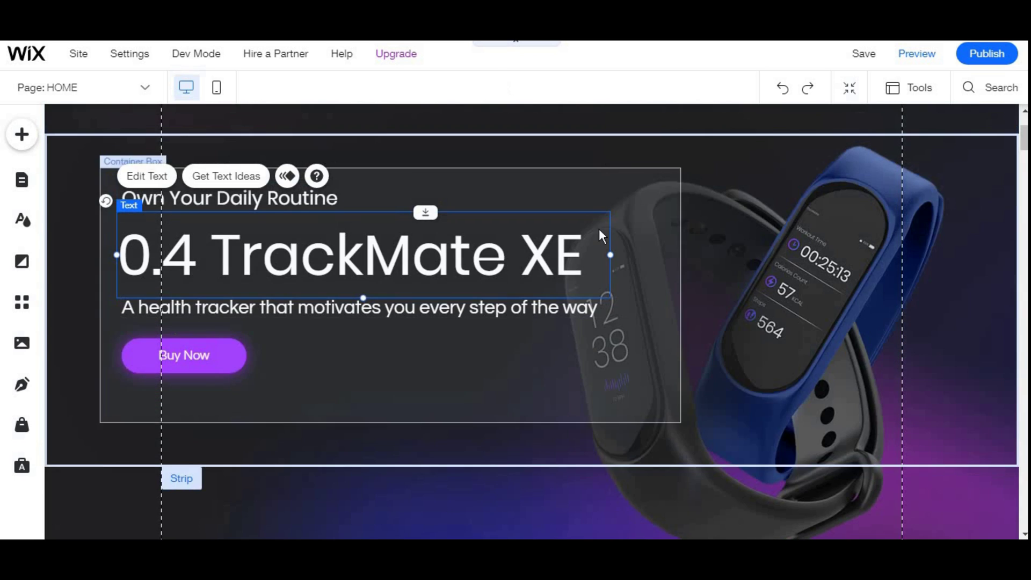
scroll(523, 291, "up", 3)
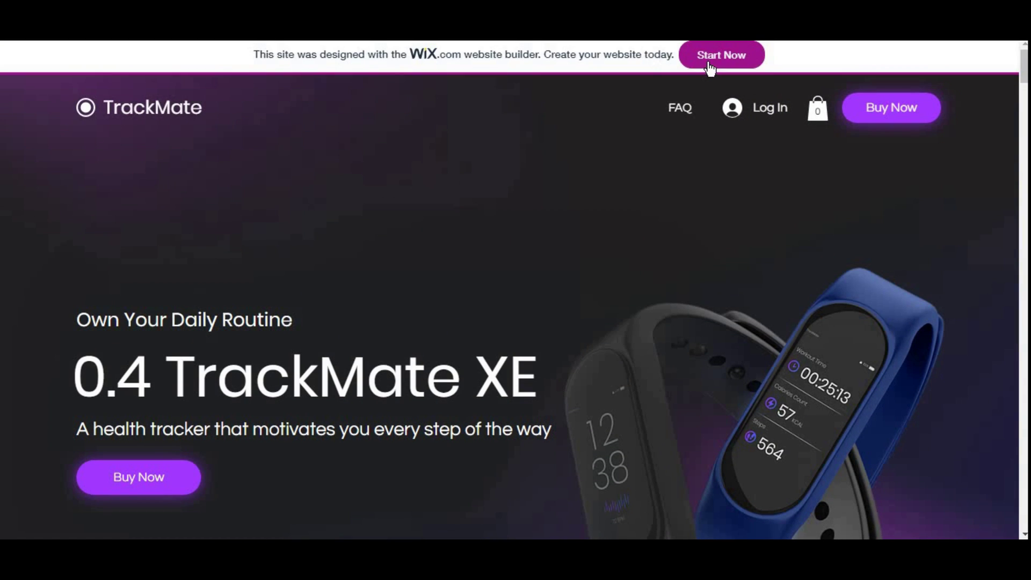
scroll(508, 224, "down", 6)
scroll(475, 263, "up", 6)
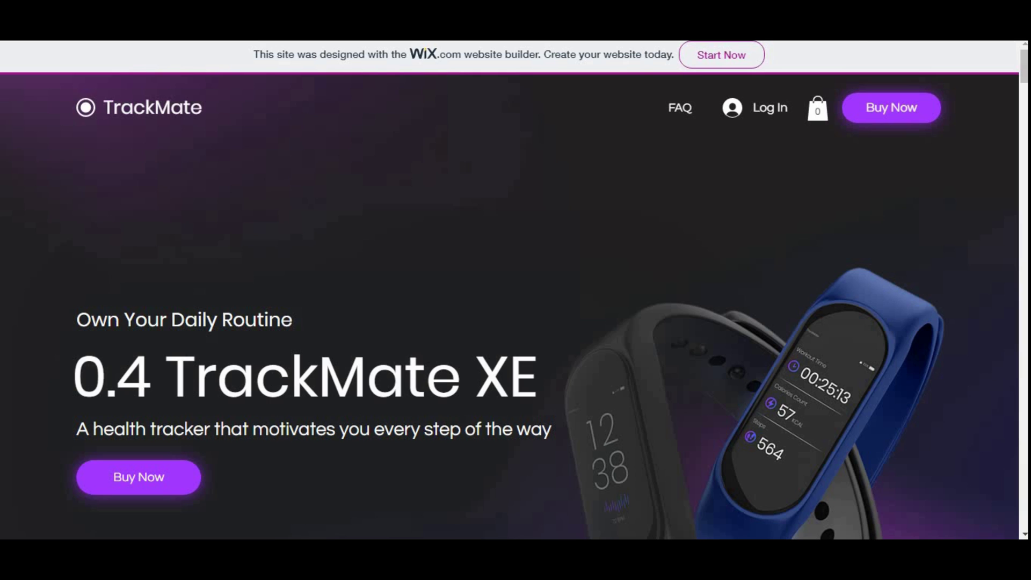
scroll(248, 201, "down", 1)
scroll(449, 207, "down", 5)
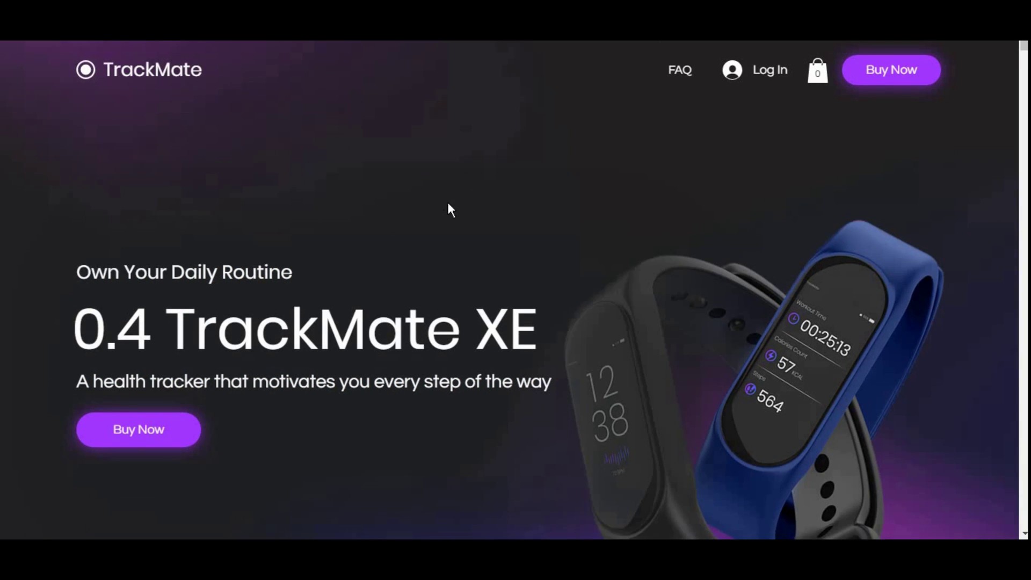
scroll(454, 212, "up", 5)
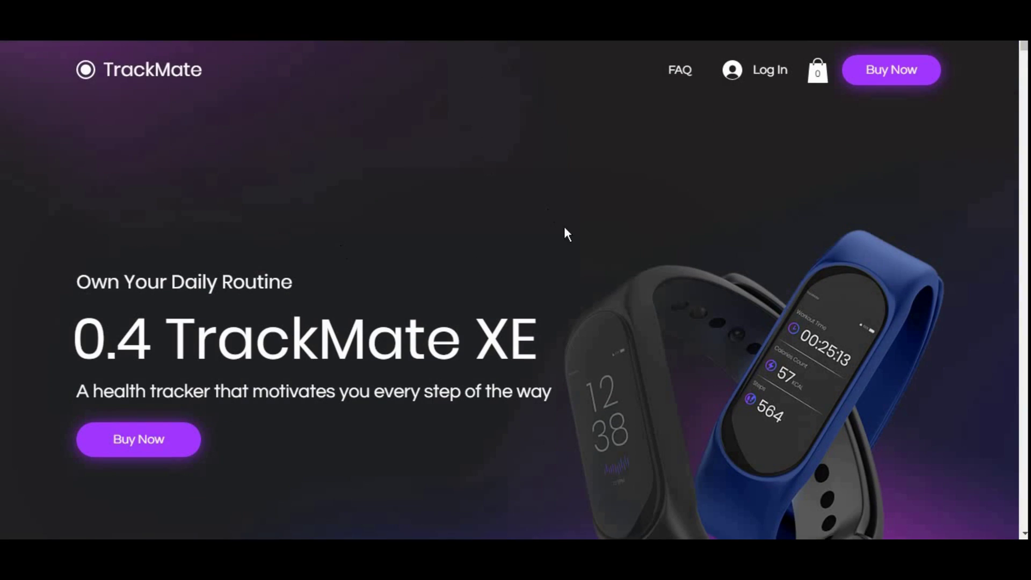
scroll(536, 290, "down", 10)
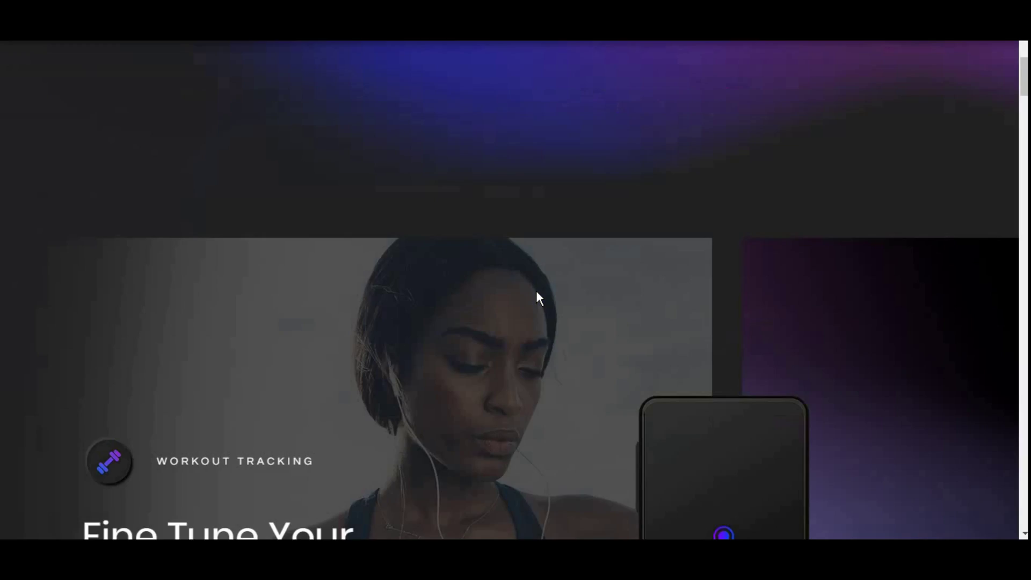
scroll(537, 294, "down", 15)
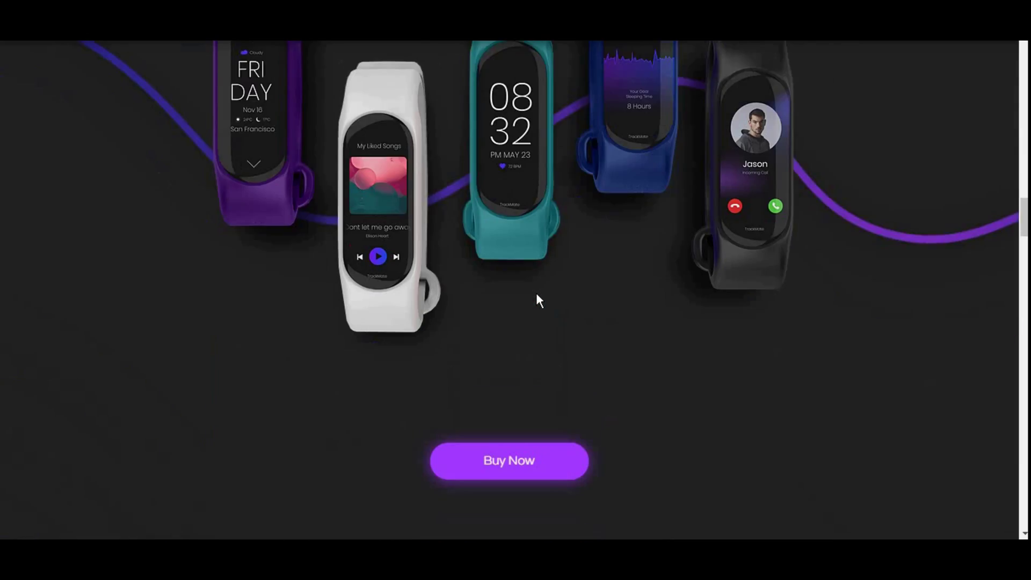
scroll(537, 299, "down", 10)
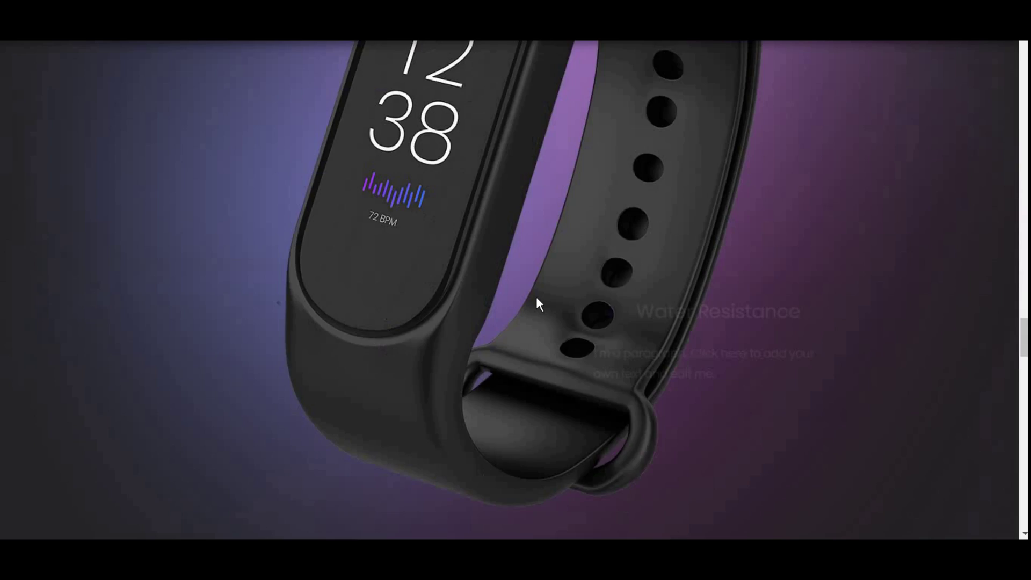
scroll(537, 299, "up", 10)
scroll(537, 299, "up", 8)
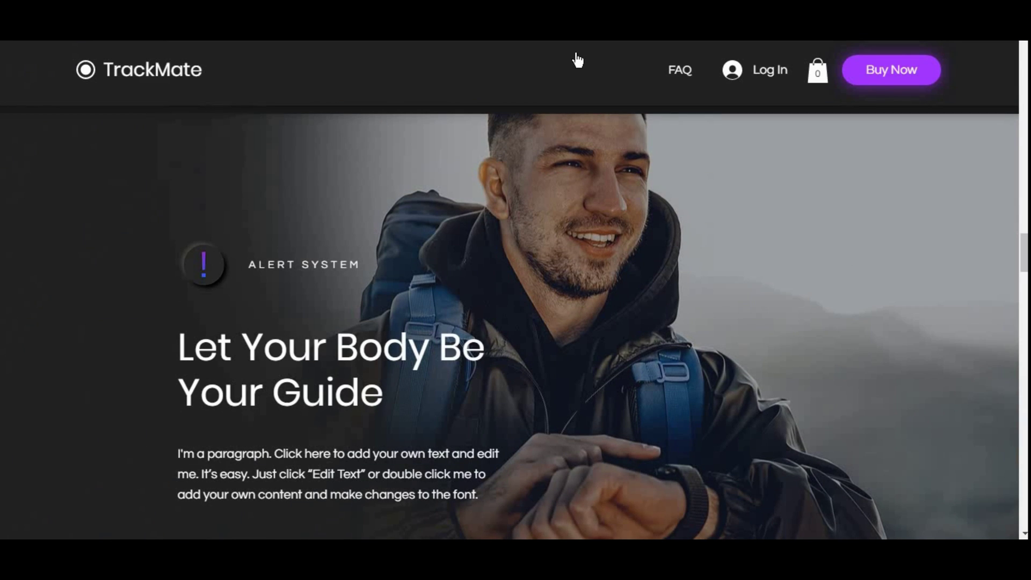
scroll(455, 377, "up", 10)
scroll(504, 303, "down", 8)
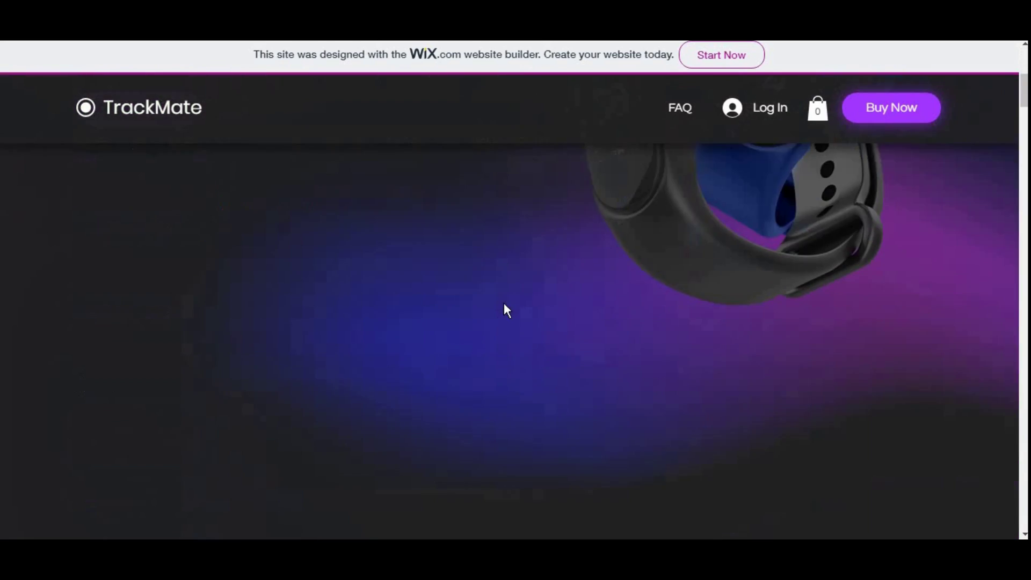
scroll(430, 314, "up", 7)
scroll(434, 269, "up", 2)
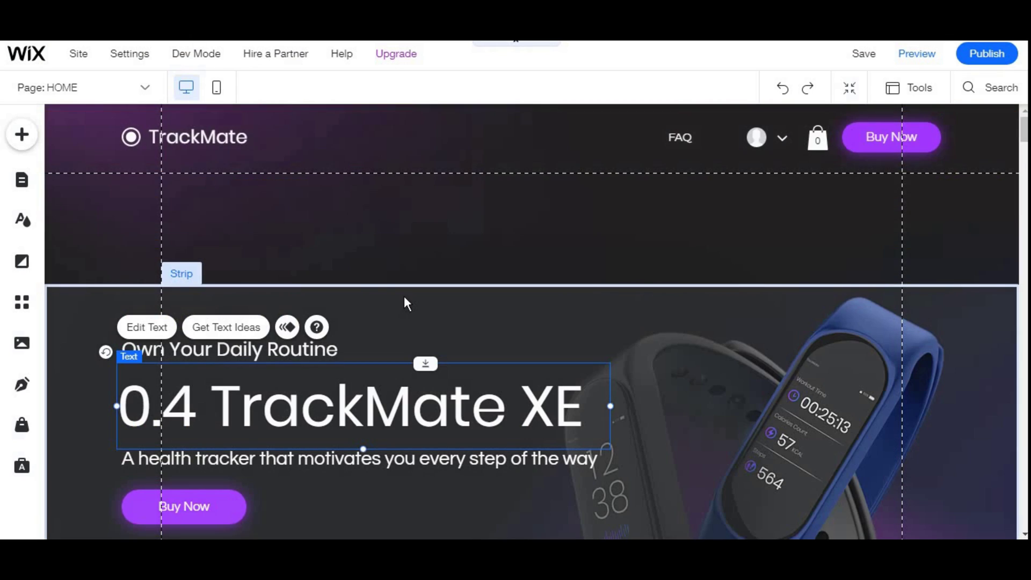
Overwrite the 'Fine Tune Your Routine With Precise Workout Stats' heading with test text 'twsdfsdfdf'.
scroll(409, 301, "down", 3)
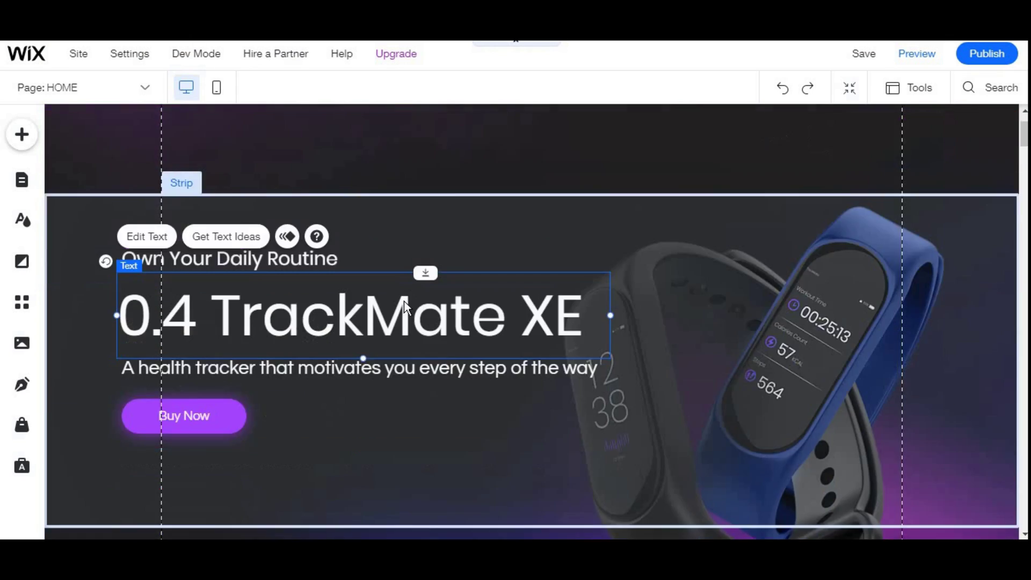
scroll(455, 239, "up", 3)
scroll(437, 369, "down", 20)
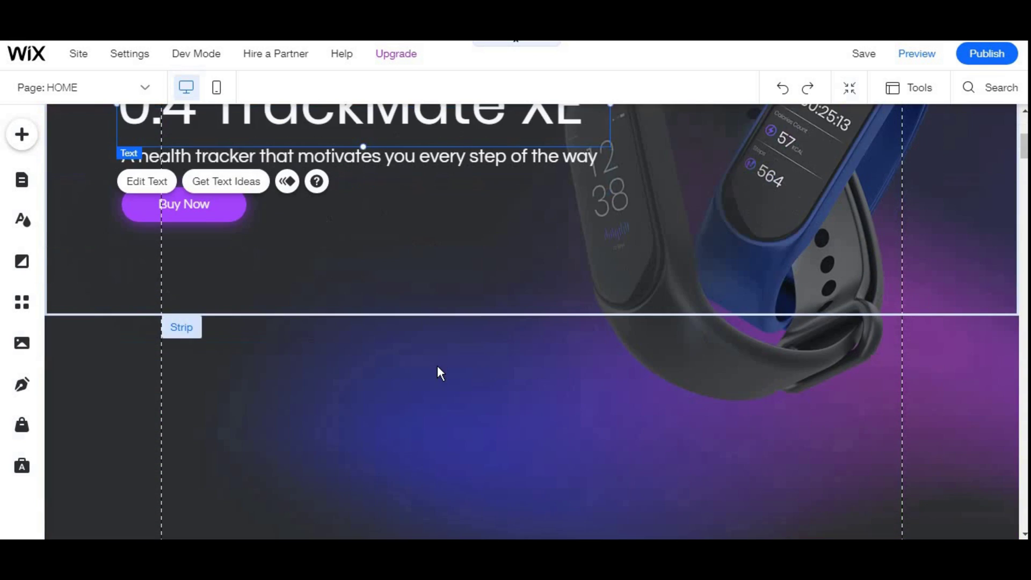
scroll(437, 369, "up", 20)
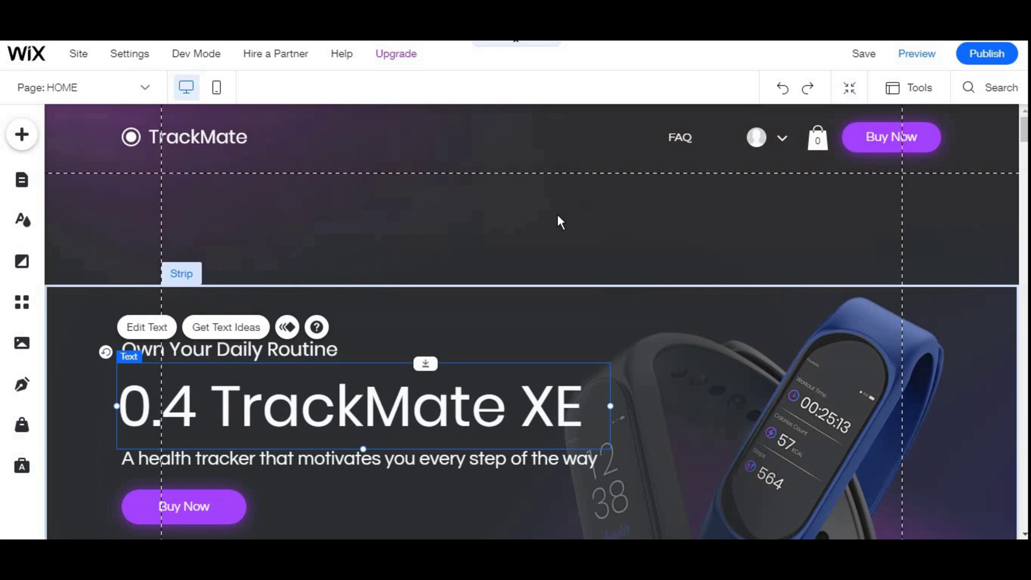
scroll(402, 317, "down", 6)
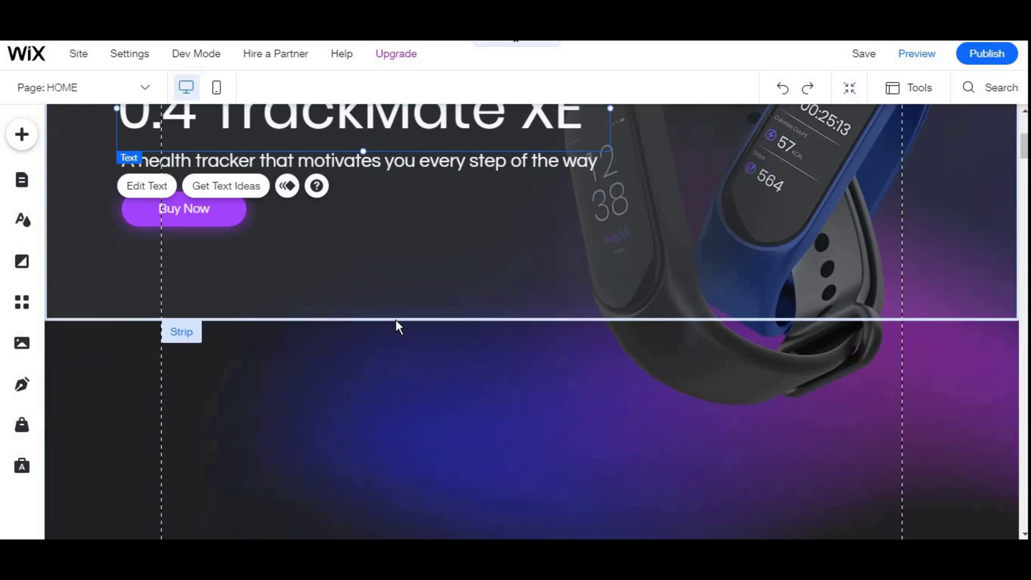
scroll(404, 321, "down", 5)
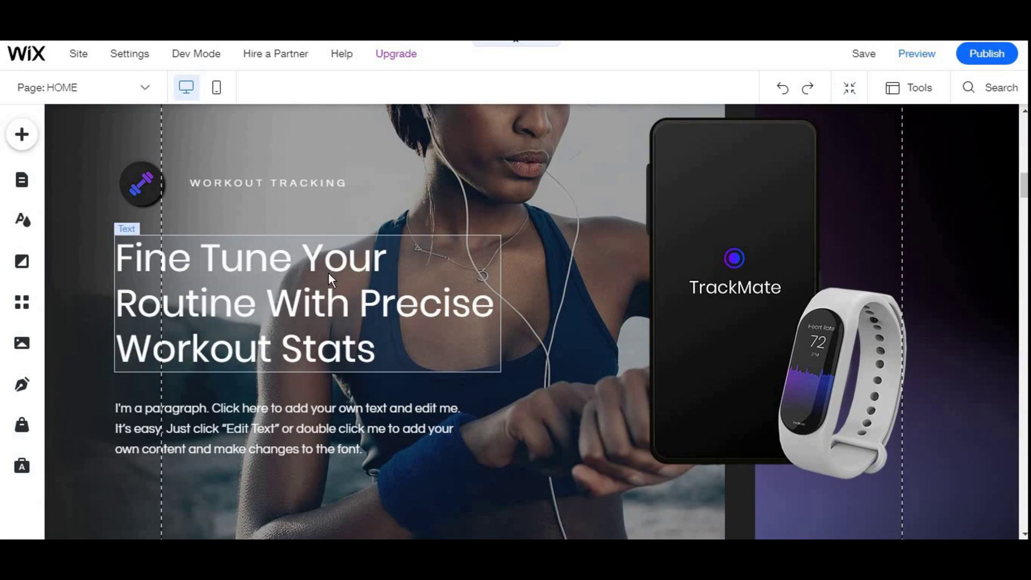
left_click(411, 337)
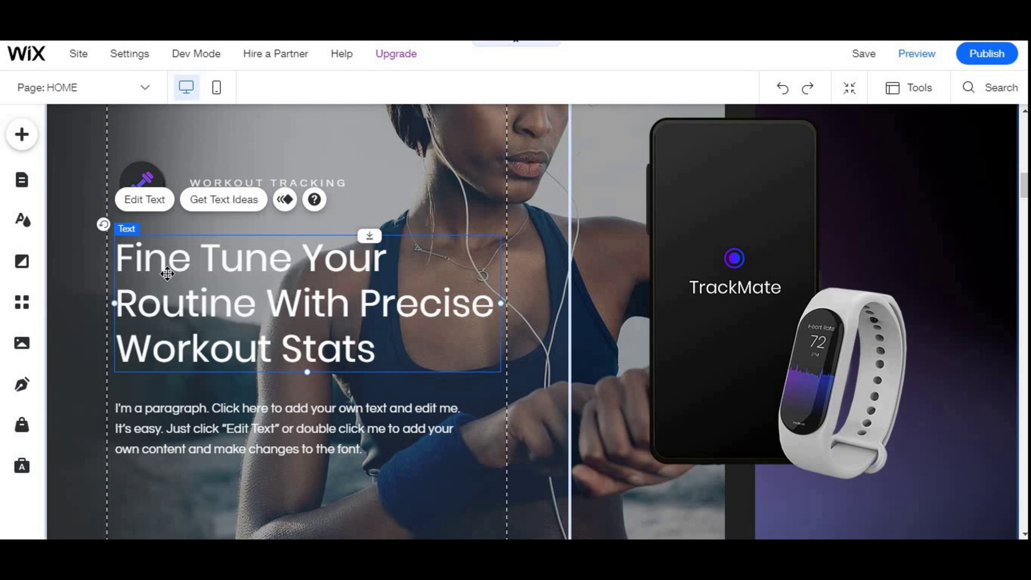
double_click(197, 273)
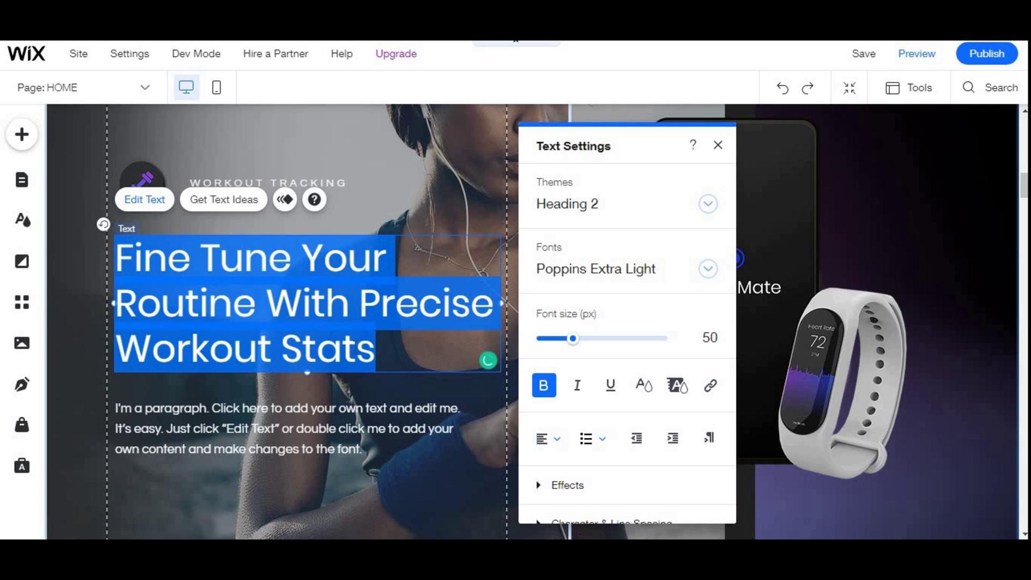
type("tw")
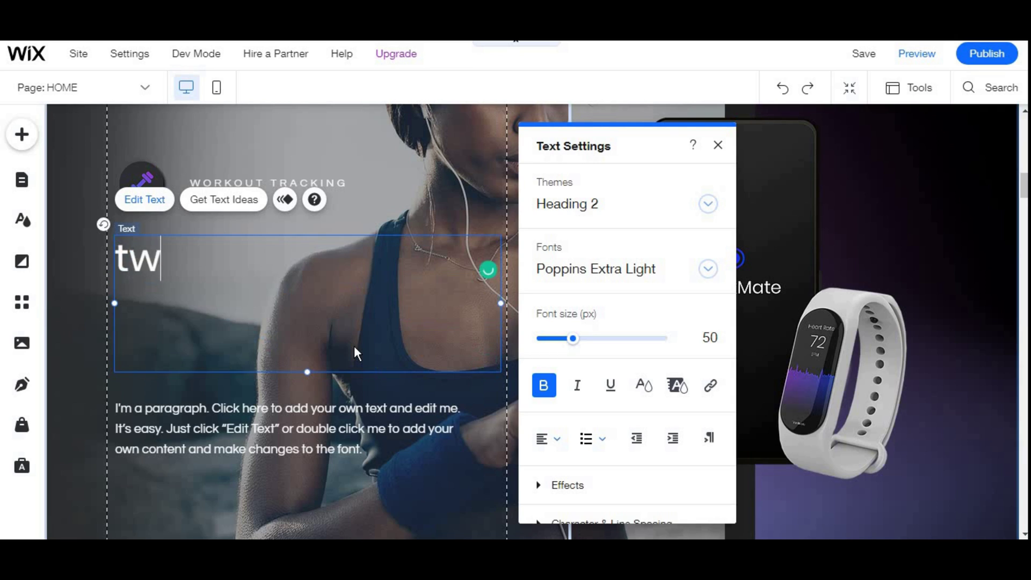
type("sdfsdfdf")
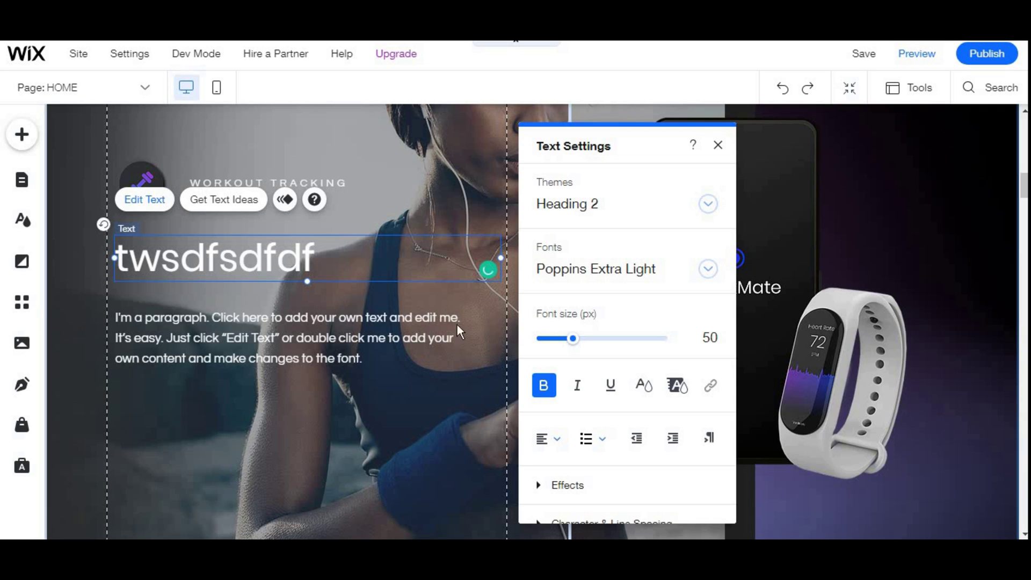
left_click(719, 146)
Clear the '0.4 TrackMate XE' hero heading and retype it as 'Thanks Ripads'.
scroll(561, 358, "up", 3)
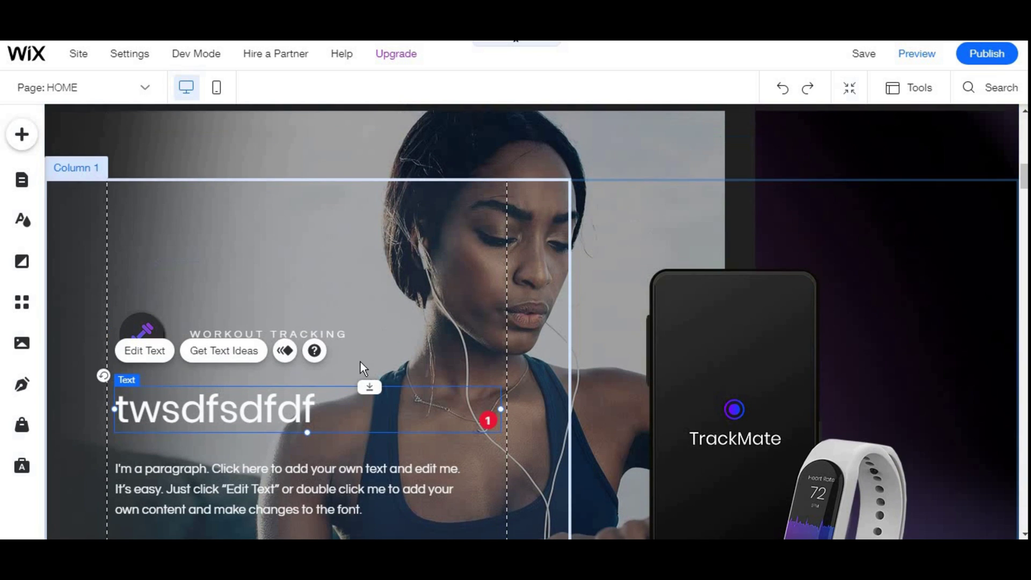
scroll(362, 343, "up", 2)
left_click(341, 402)
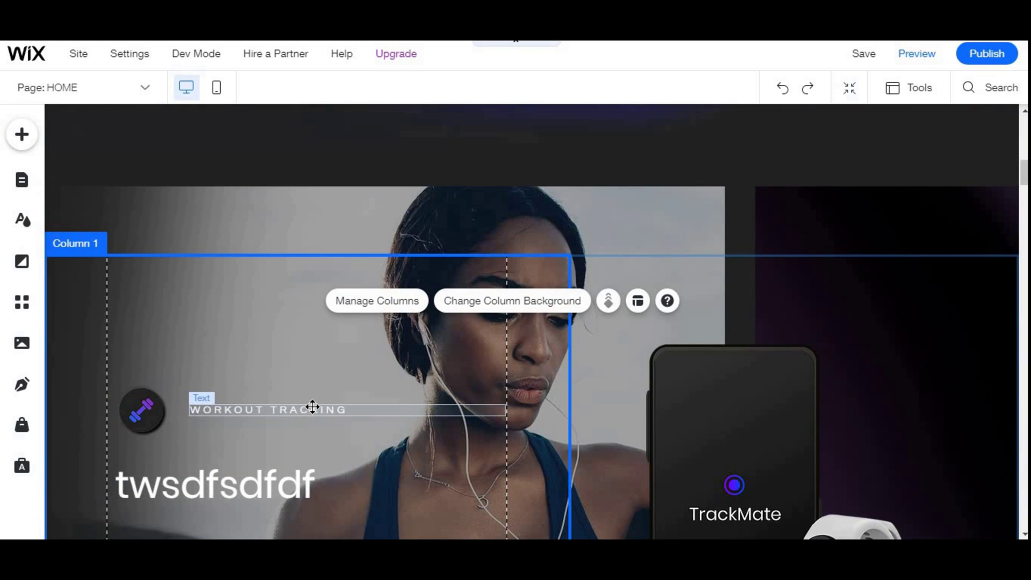
scroll(313, 407, "up", 8)
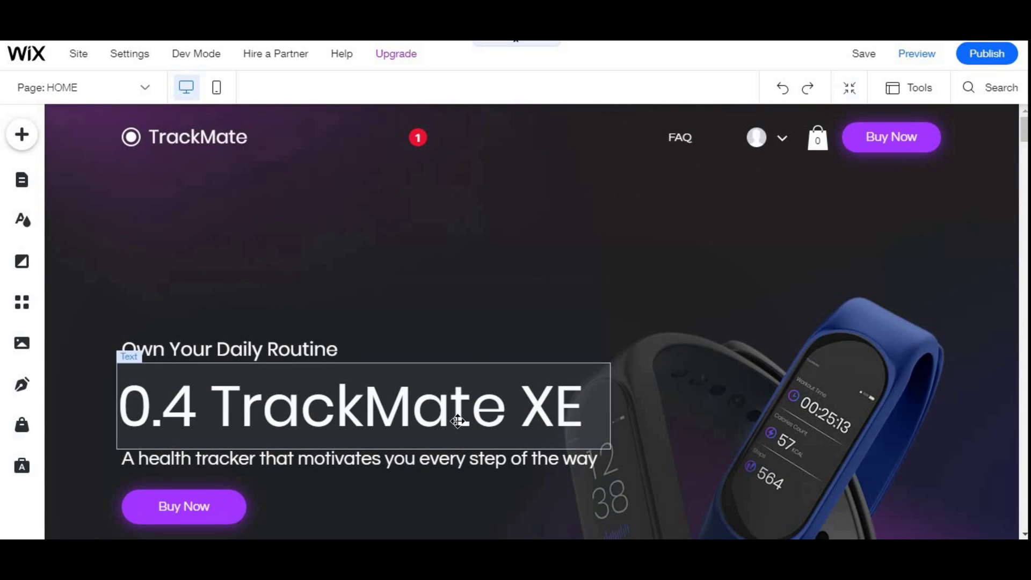
left_click(458, 421)
left_click(357, 390)
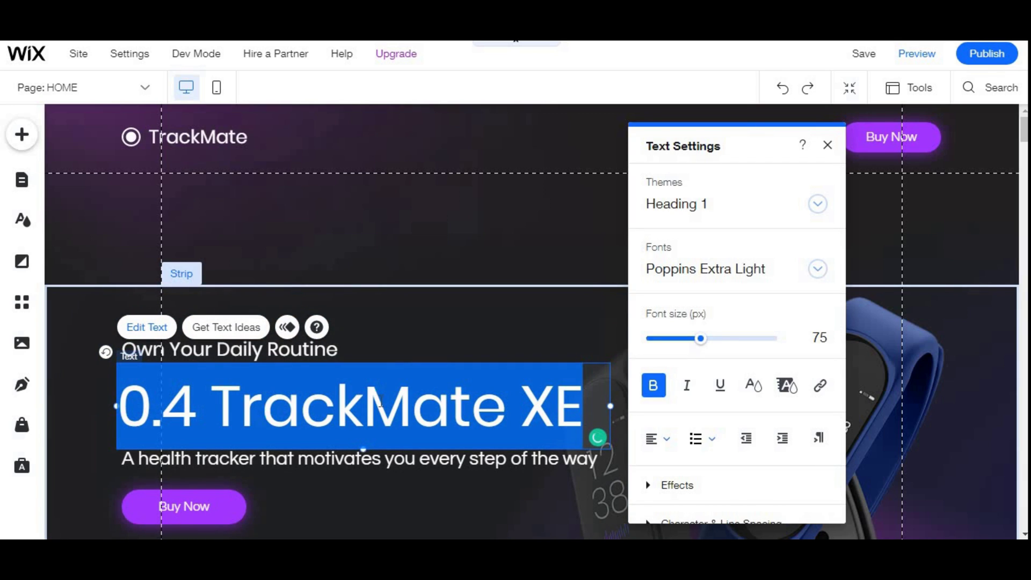
key("BackSpace")
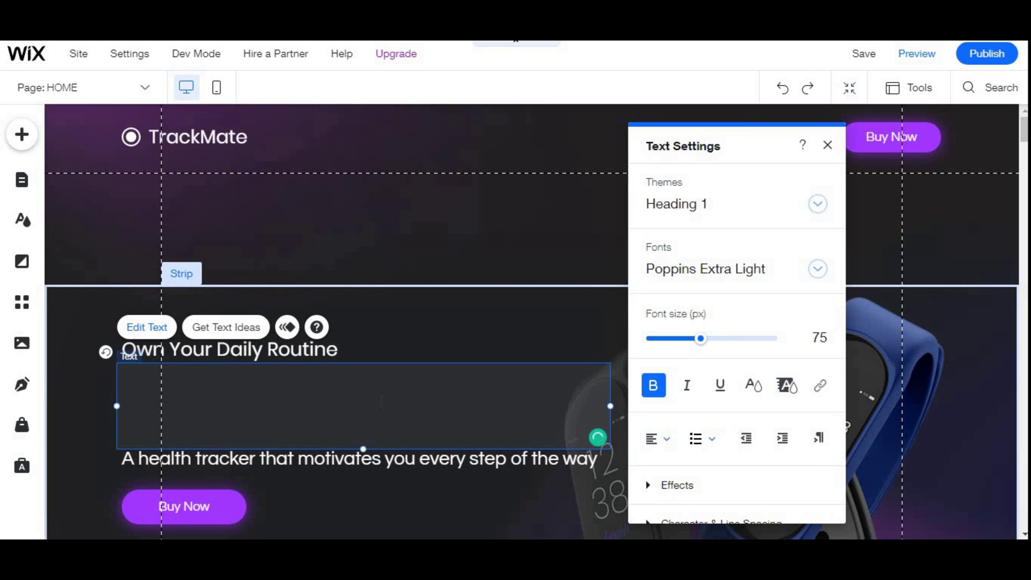
type("TH")
key("BackSpace")
type("hanks ")
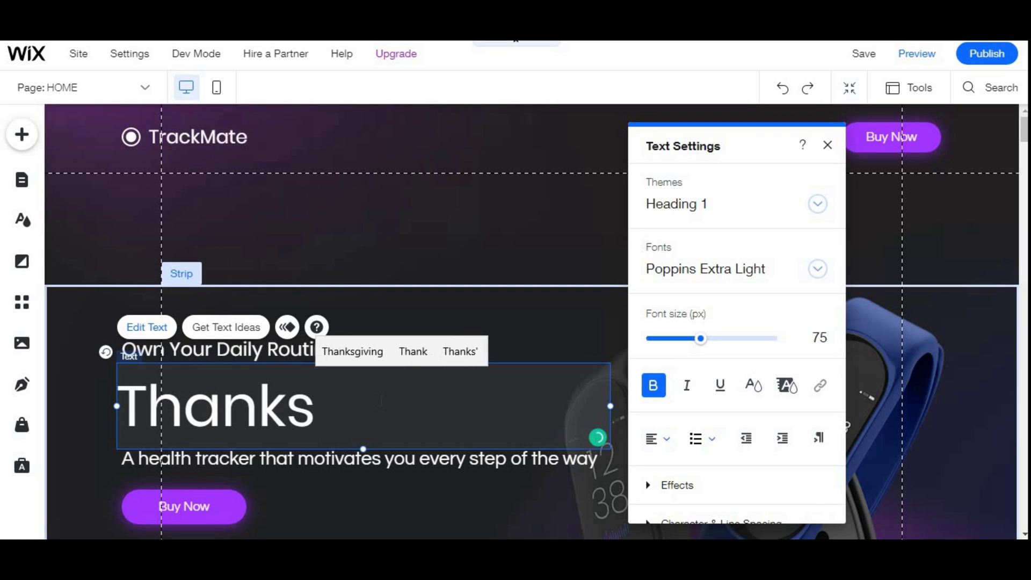
type("Ri")
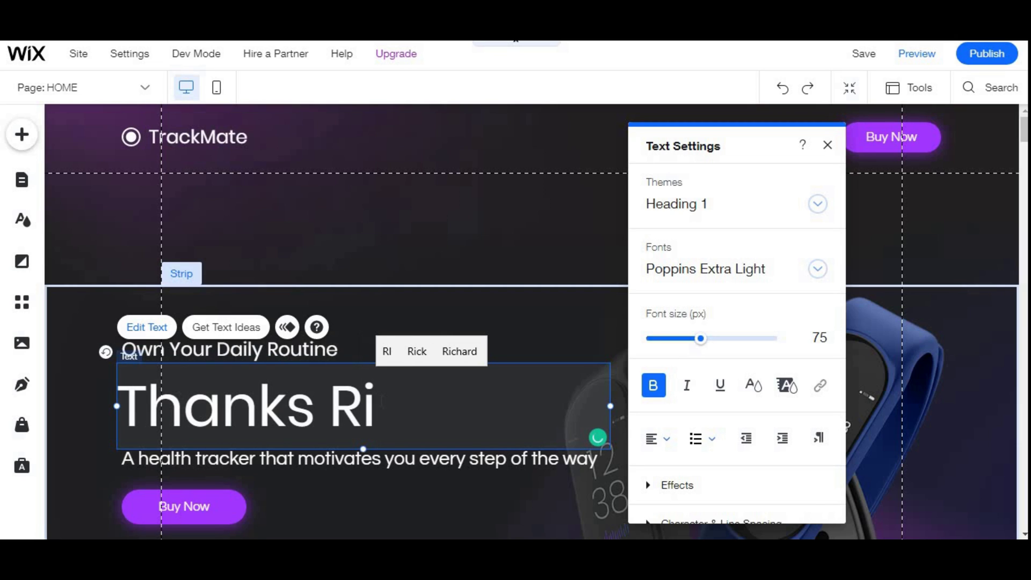
type("pad")
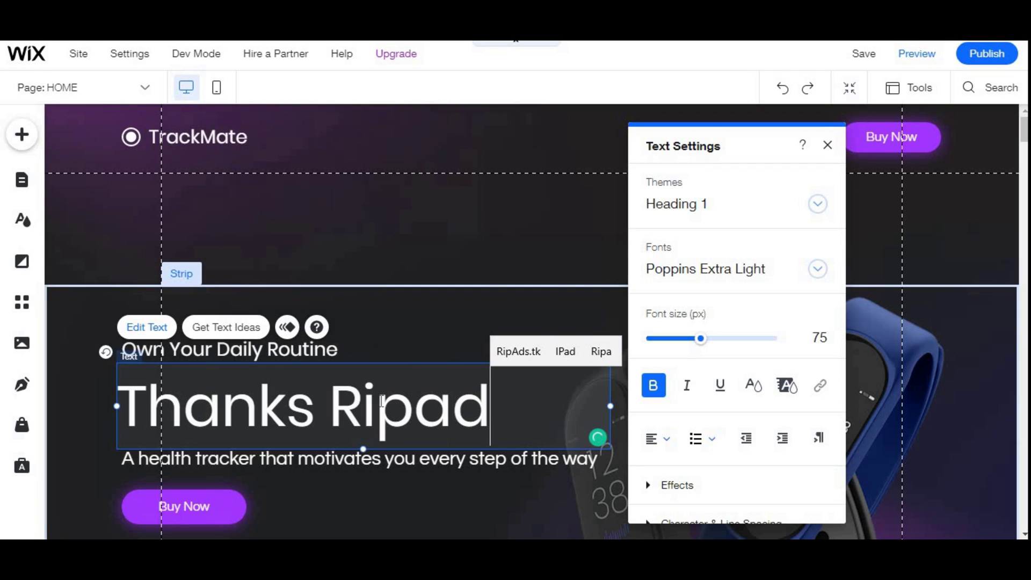
type("s")
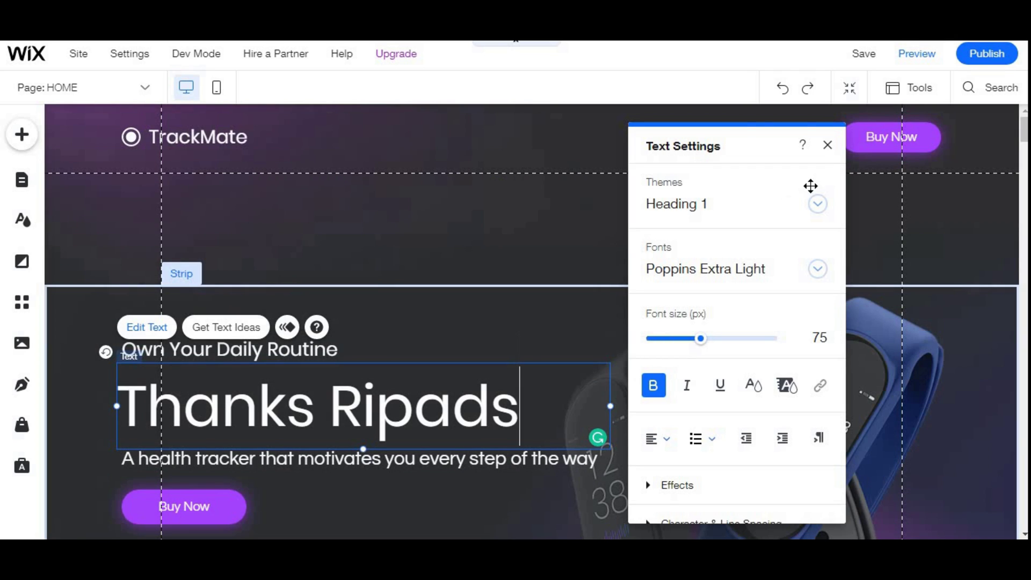
Finish editing the heading, publish the site, and dismiss the publish confirmation.
left_click(525, 178)
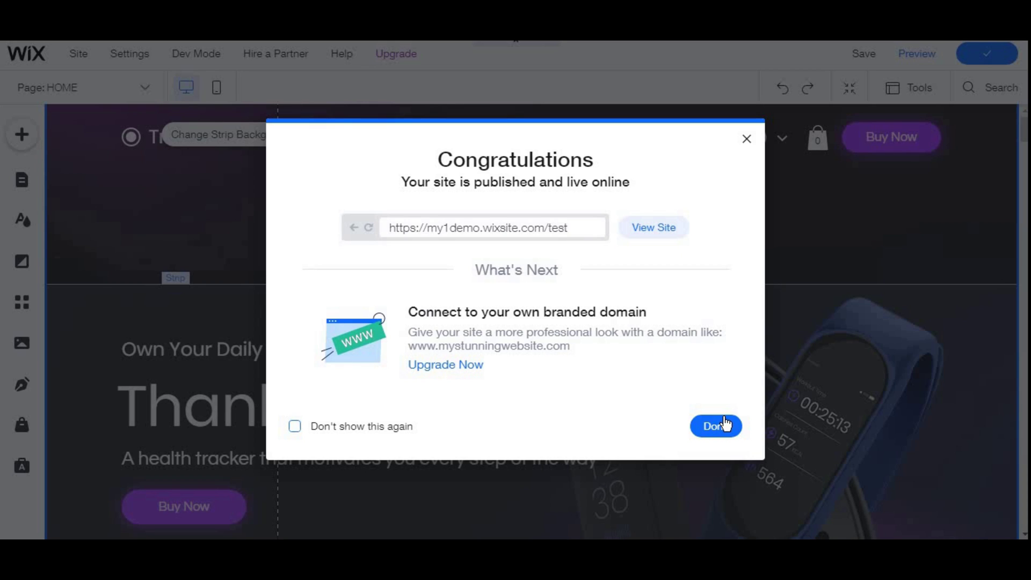
left_click(724, 425)
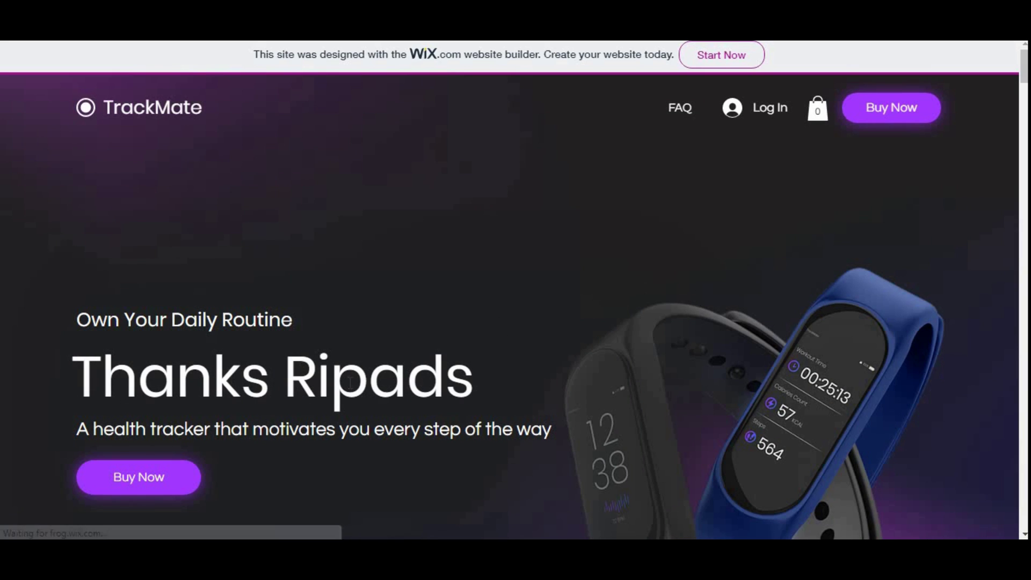
Scroll through the live site, then the ad-free copy still headed '0.4 TrackMate XE'.
scroll(294, 394, "down", 10)
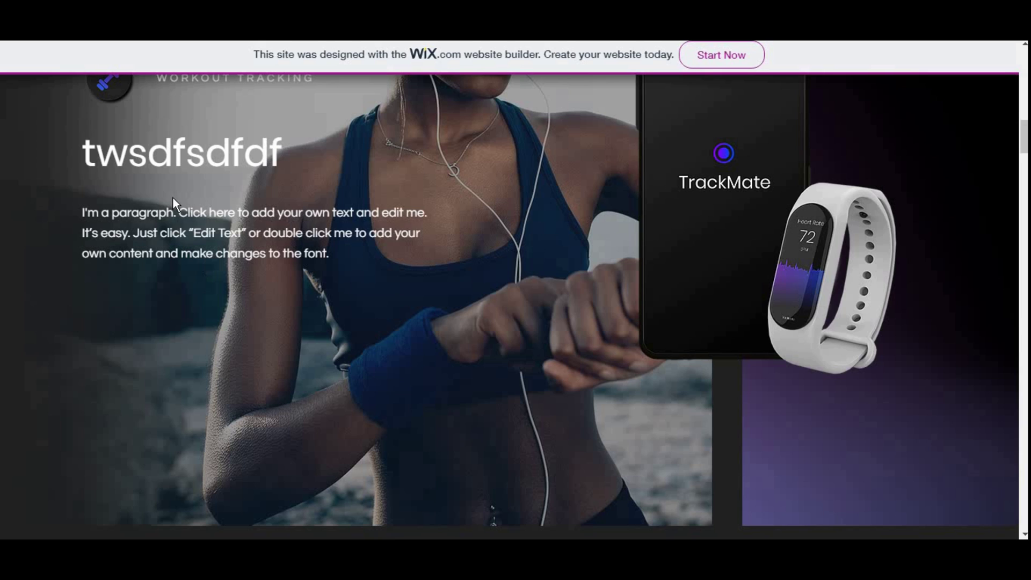
scroll(283, 231, "up", 10)
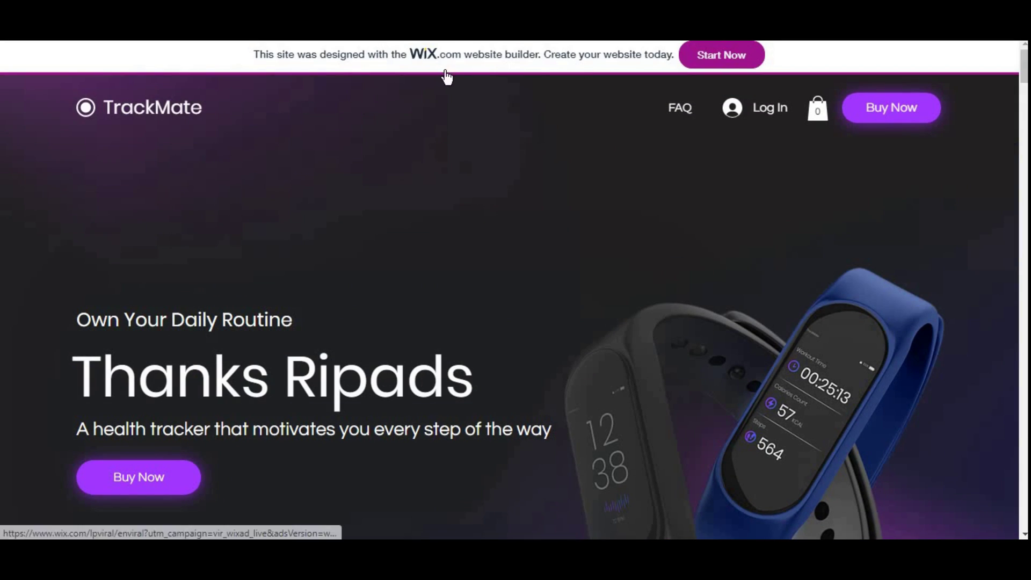
scroll(775, 334, "down", 8)
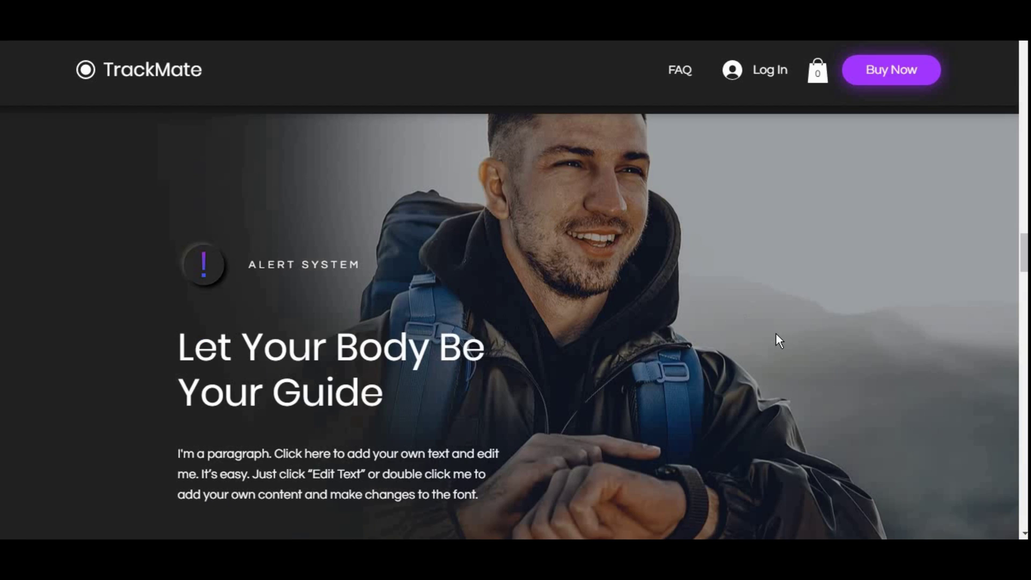
scroll(595, 291, "up", 5)
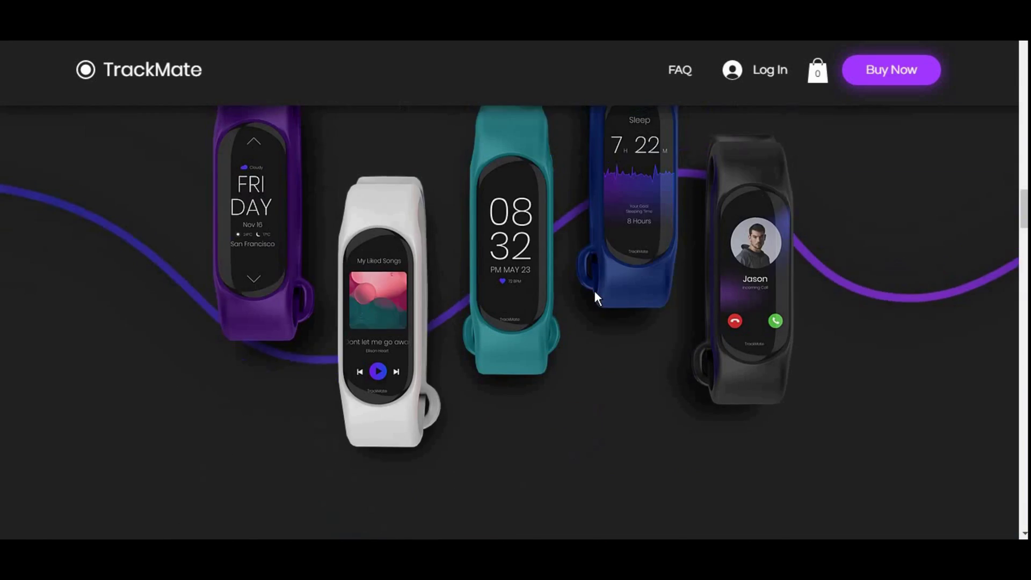
scroll(595, 291, "up", 8)
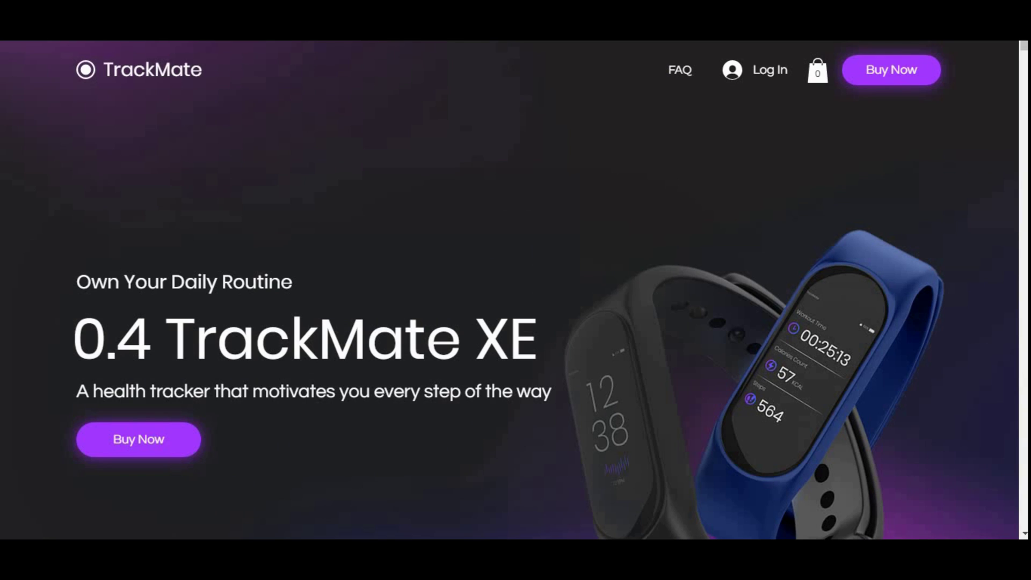
Reload the ad-free site so it shows the 'Thanks Ripads' heading, and scroll through it.
key("F5")
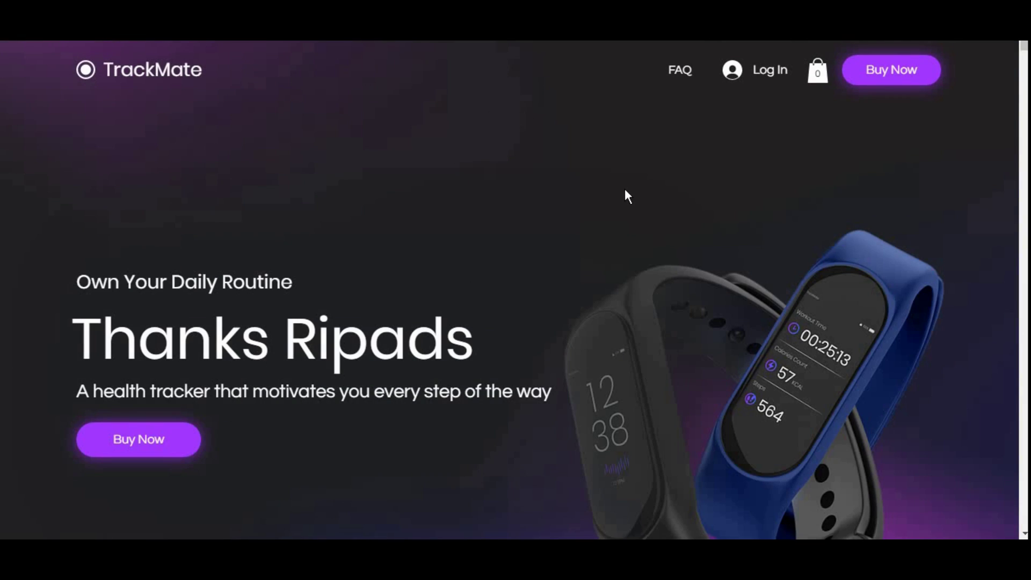
scroll(624, 189, "down", 15)
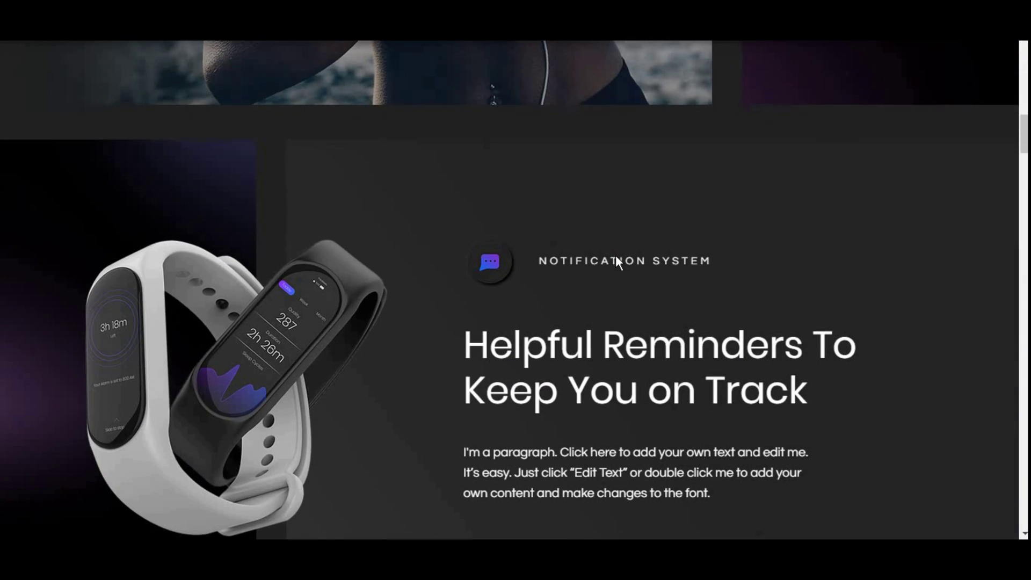
scroll(616, 258, "up", 20)
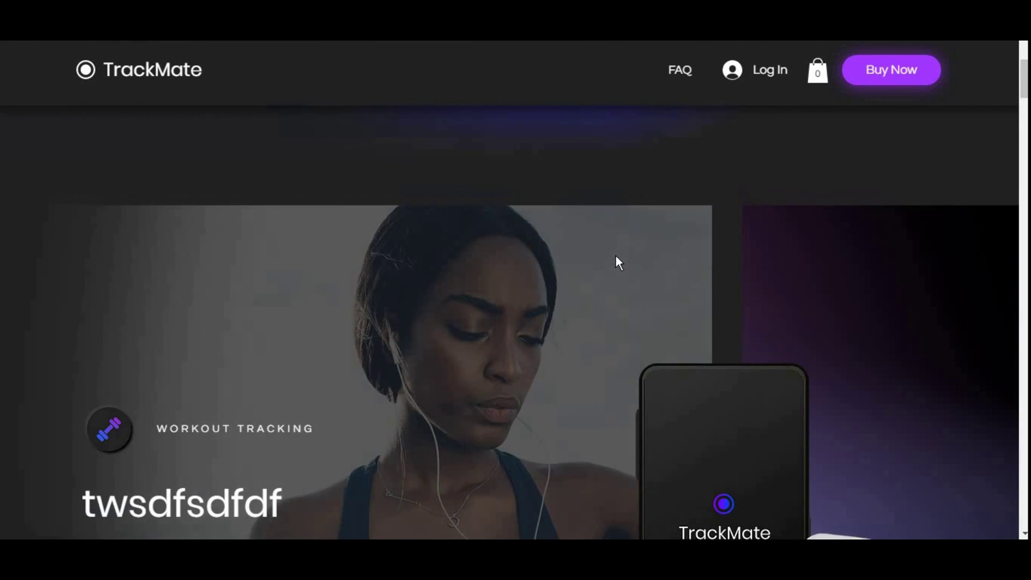
scroll(615, 255, "up", 10)
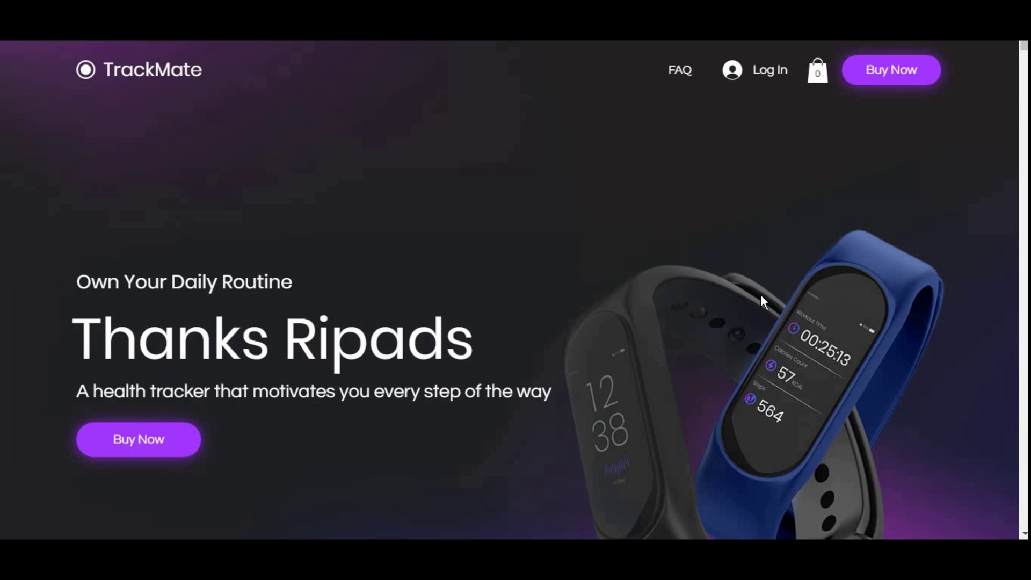
scroll(599, 291, "down", 8)
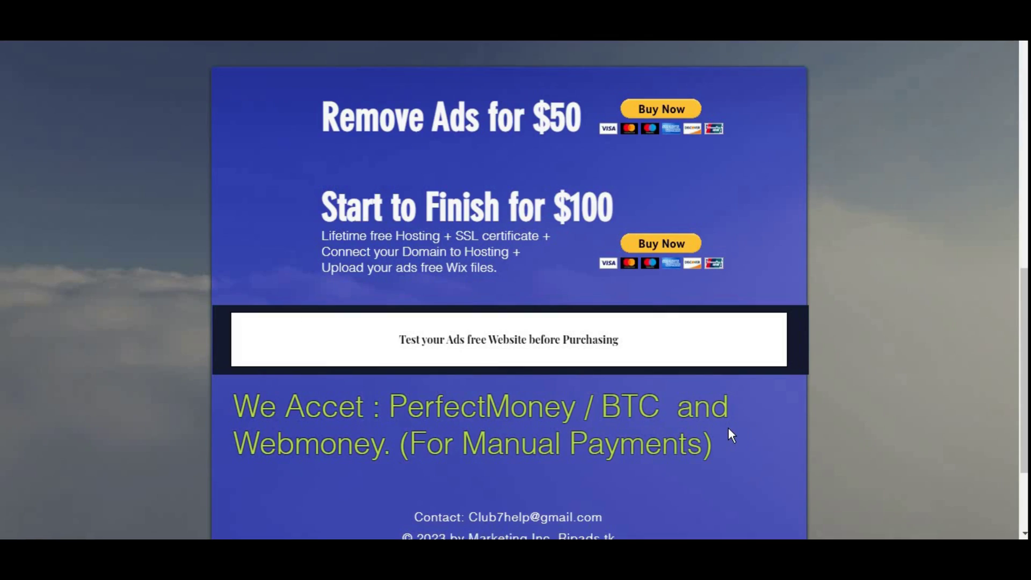
scroll(728, 427, "up", 12)
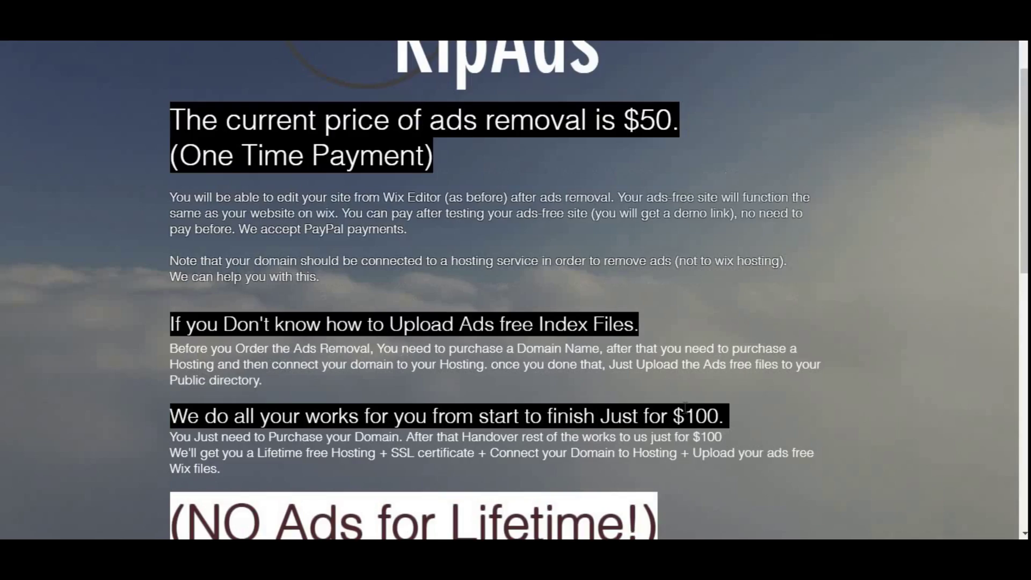
scroll(686, 407, "up", 3)
scroll(547, 340, "down", 3)
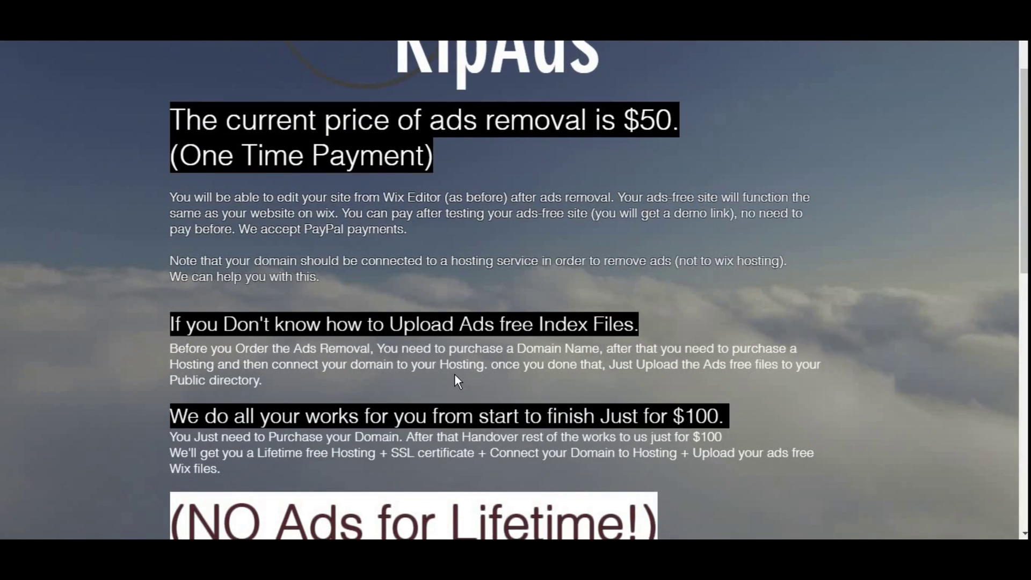
scroll(454, 375, "down", 7)
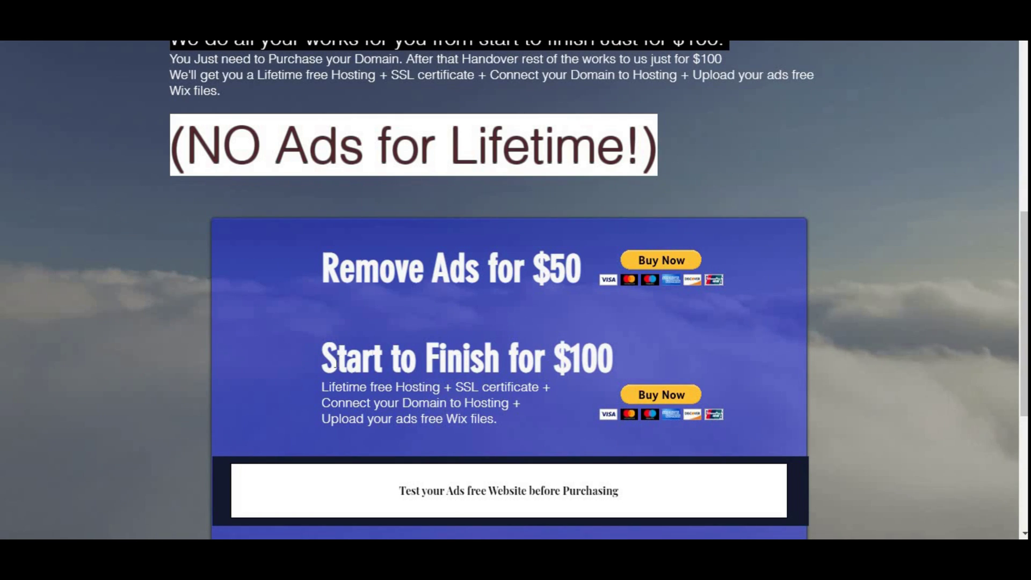
left_click_drag(323, 359, 660, 341)
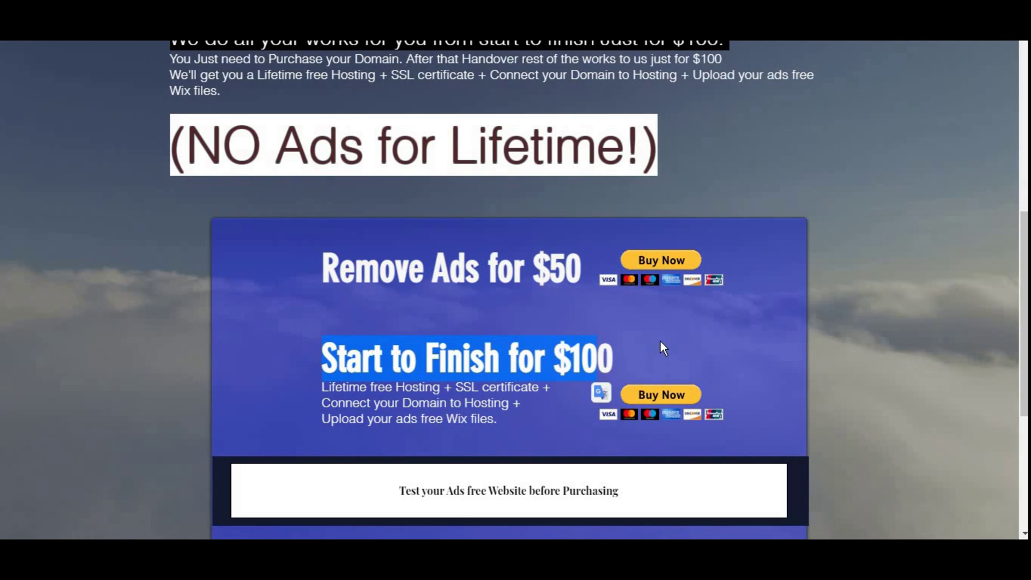
left_click(619, 349)
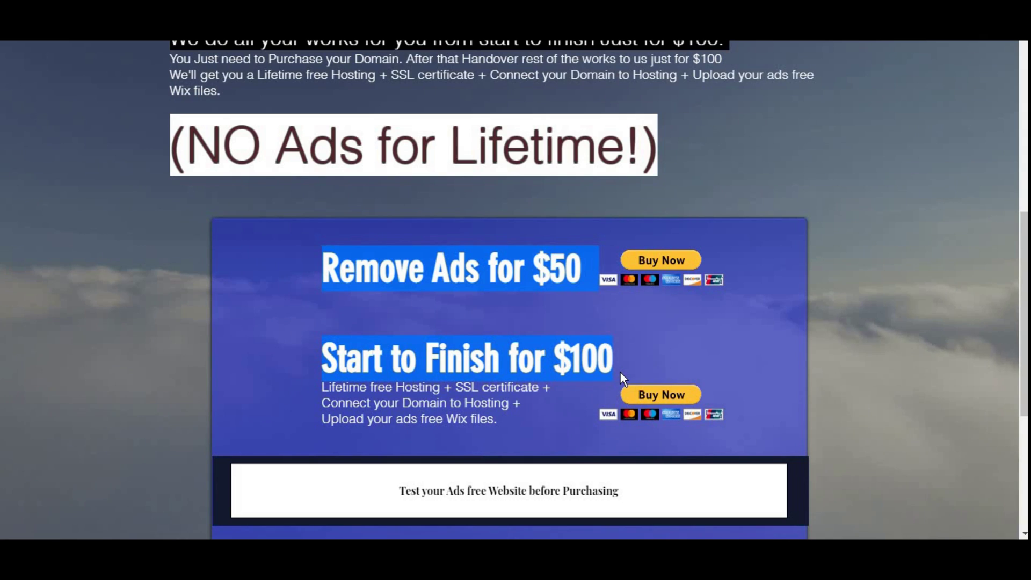
left_click(633, 354)
scroll(178, 296, "up", 5)
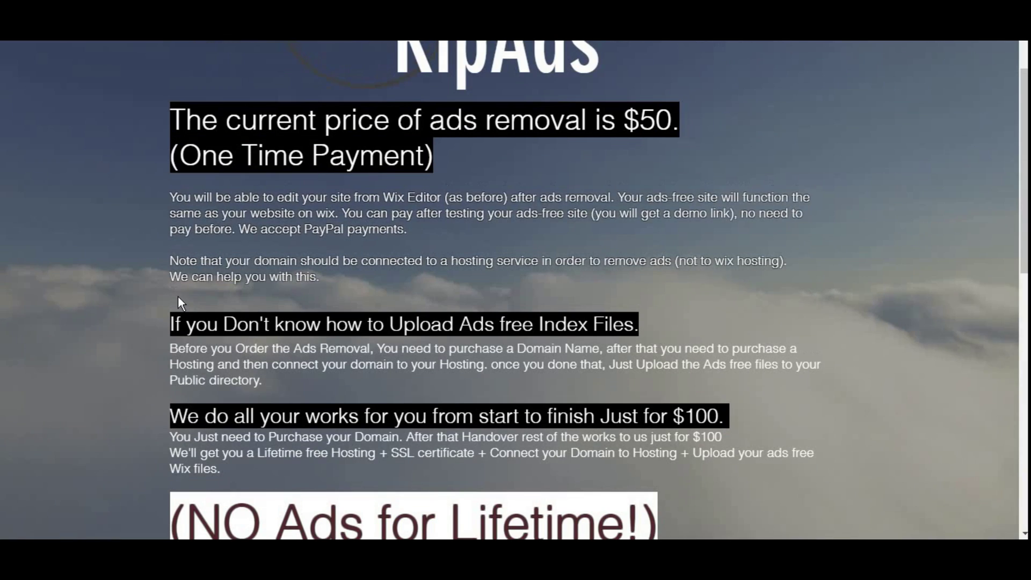
scroll(284, 277, "up", 1)
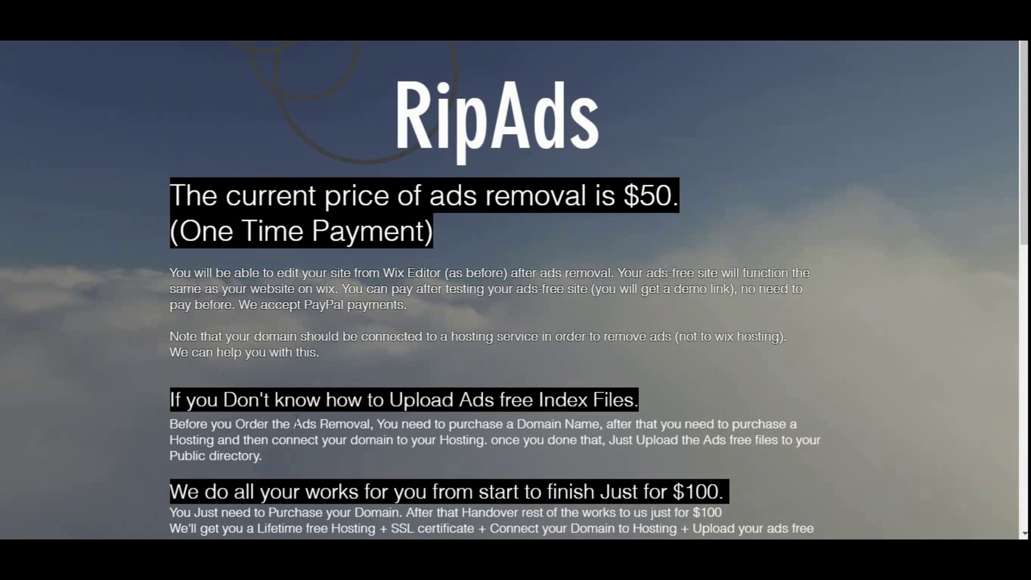
scroll(101, 340, "down", 3)
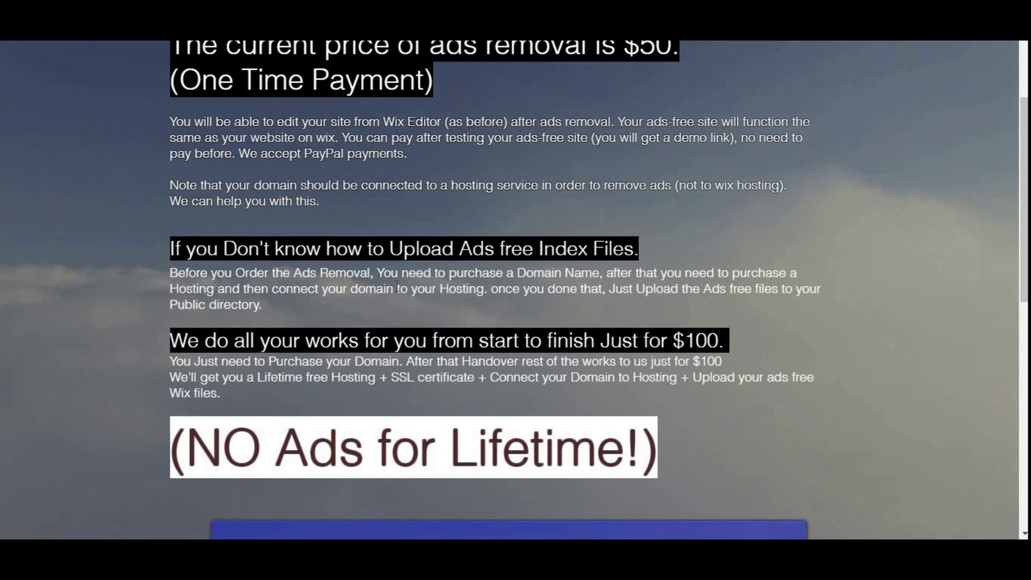